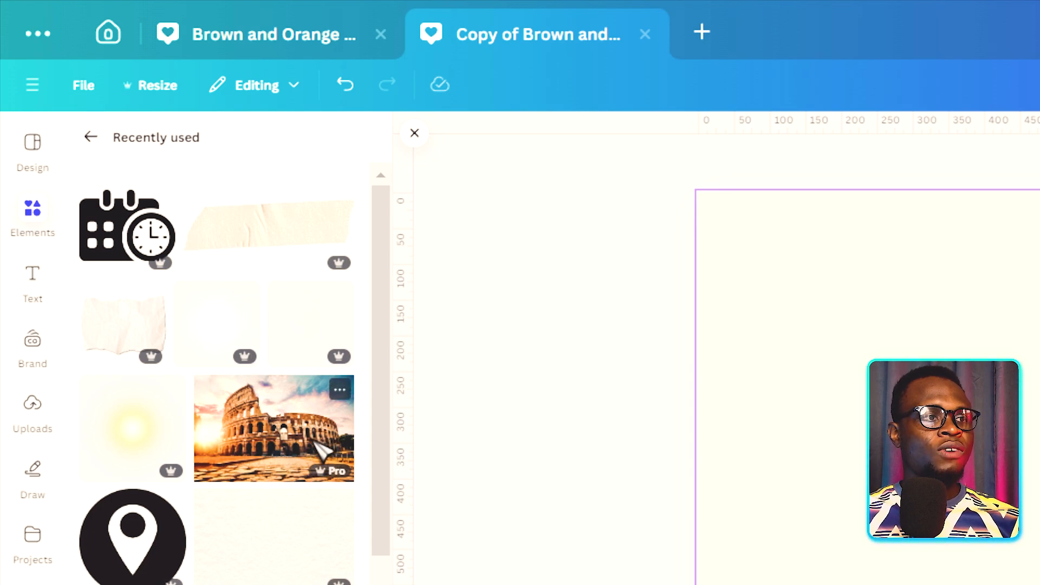
Step: Add the recently used Roman Colosseum photo to the page and enlarge it to fill the page width along the bottom edge
click(340, 390)
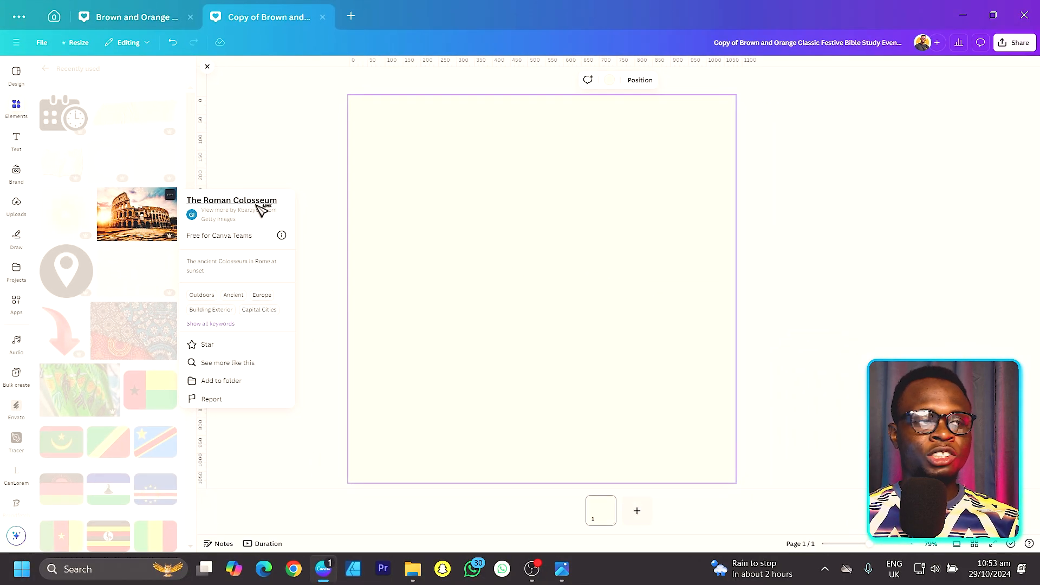
click(153, 221)
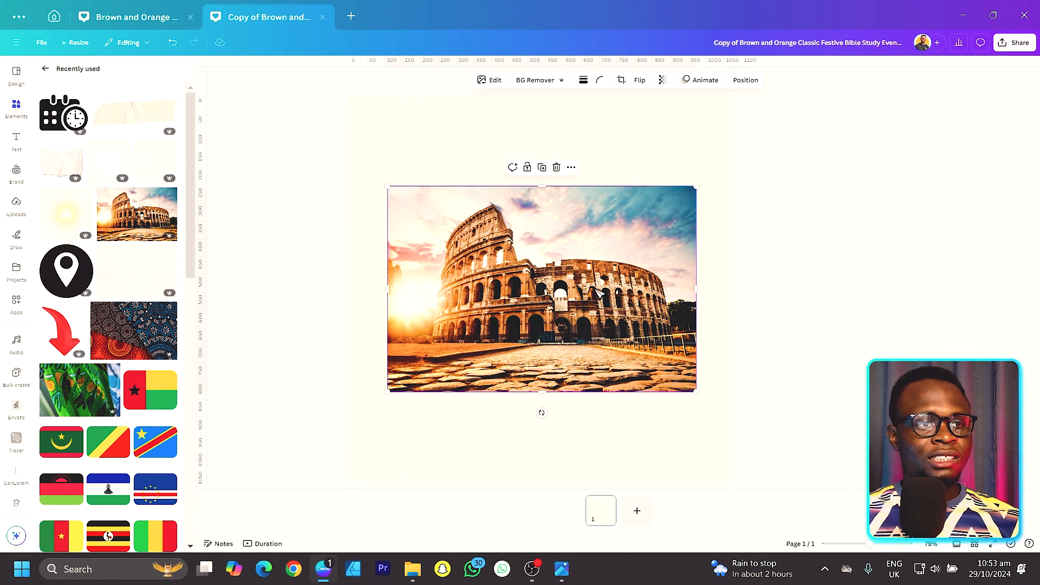
drag(598, 293, 567, 372)
drag(656, 276, 735, 225)
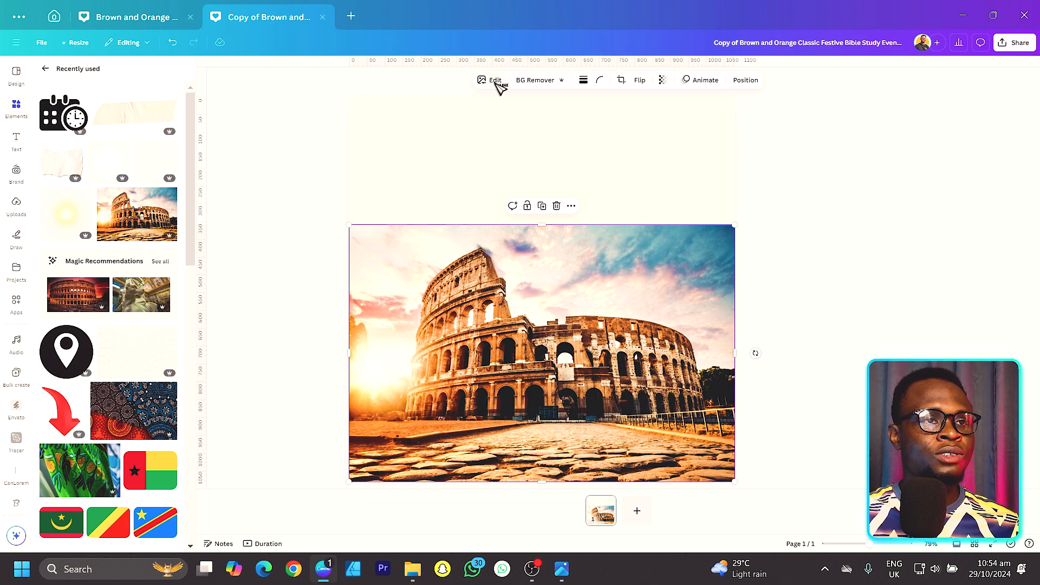
Step: Extract the Colosseum building from the photo's background using Magic Grab with click selection
click(494, 81)
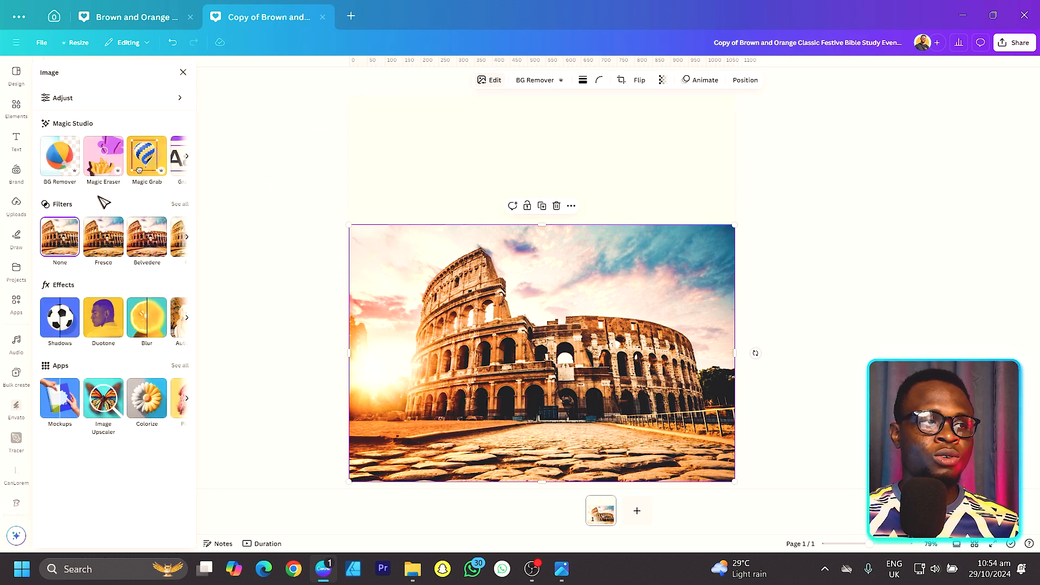
click(142, 162)
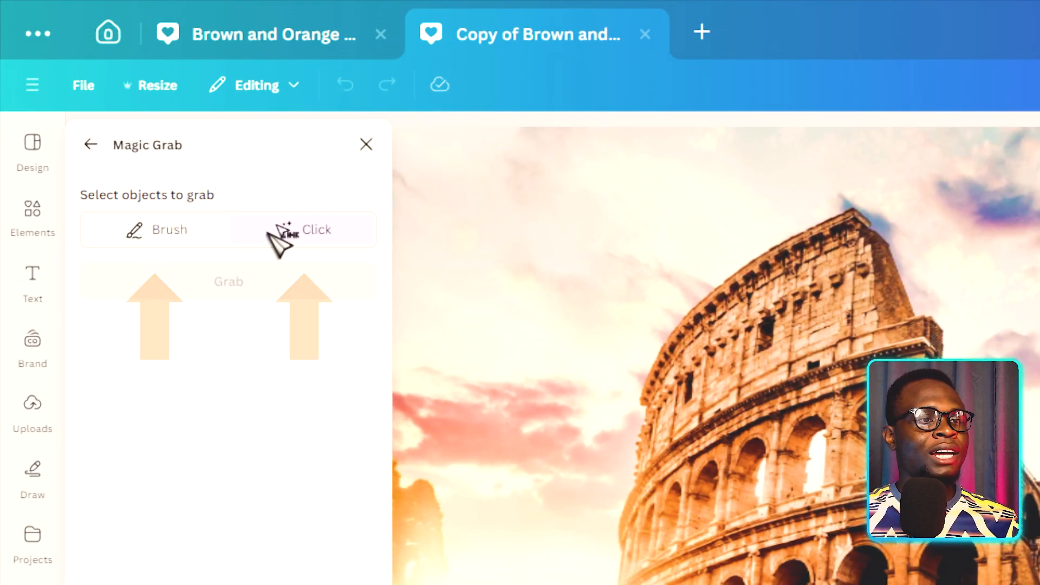
click(304, 232)
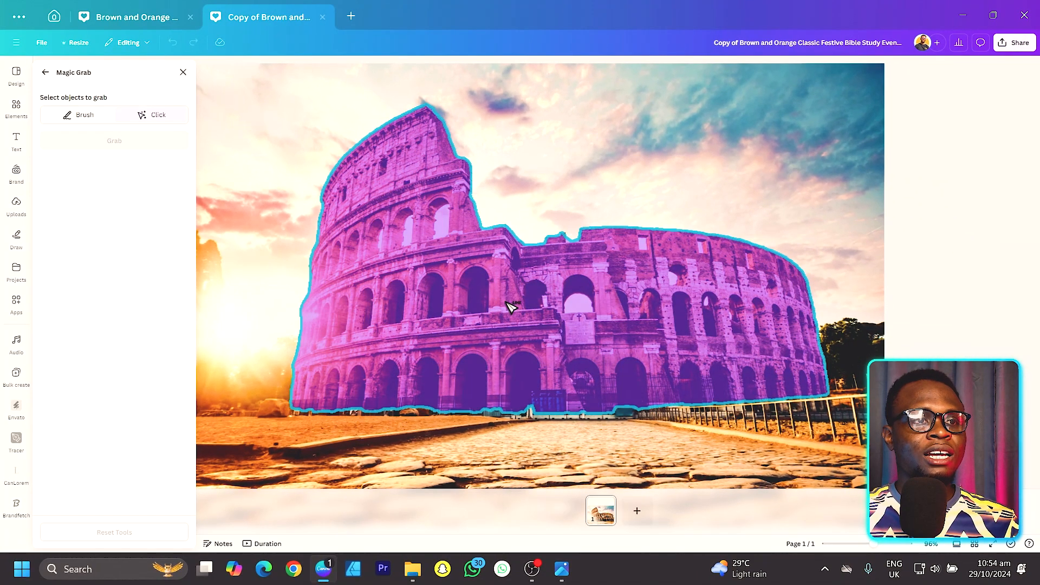
click(738, 309)
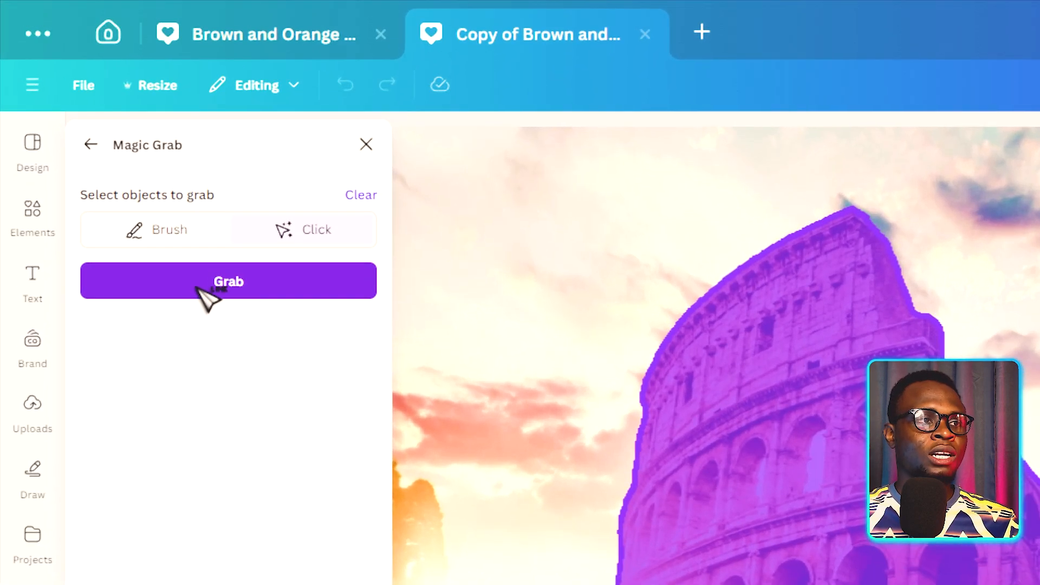
click(103, 144)
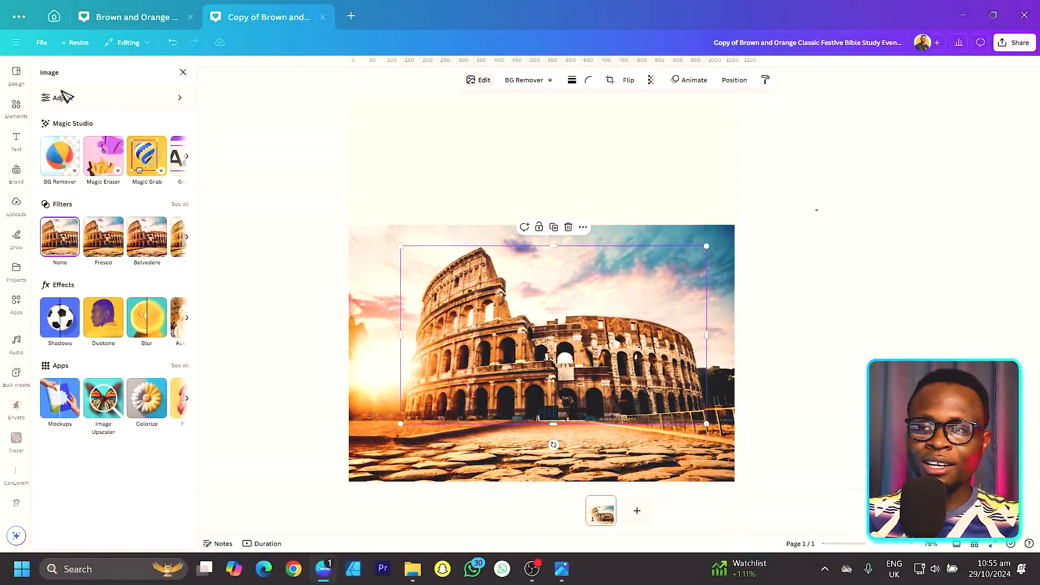
Step: Try moving the extracted Colosseum upward off the background photo
drag(550, 339, 532, 216)
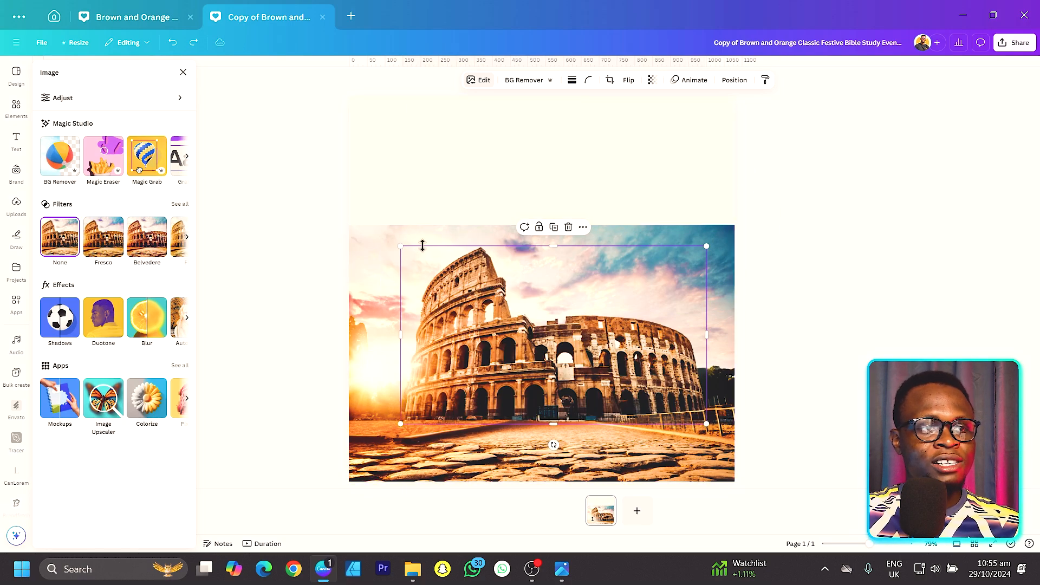
key(Escape)
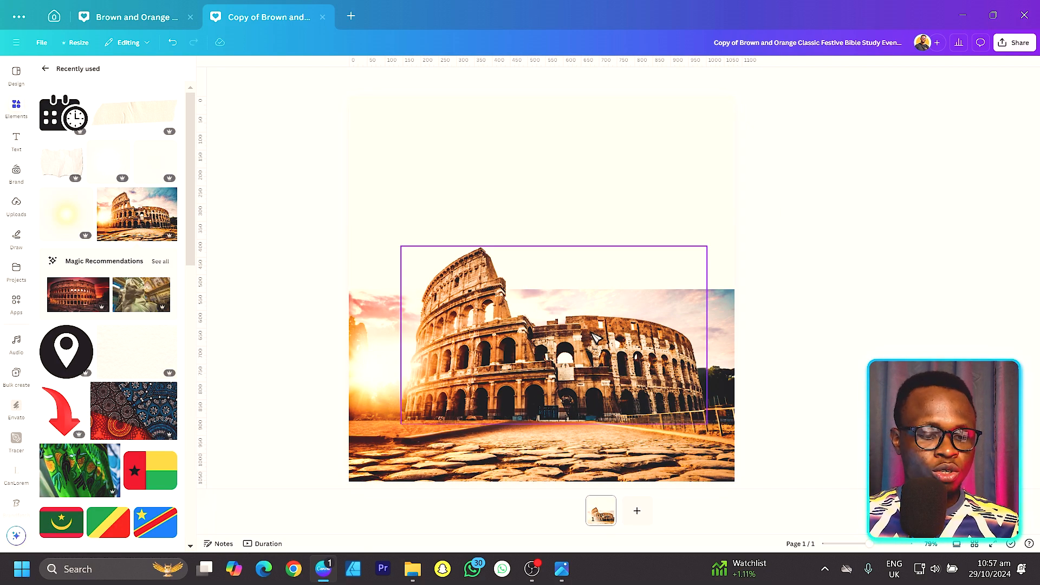
Step: Add a square shape over the upper part of the Colosseum and fill it with the cream document colour #fff6e5
key(r)
drag(568, 304, 655, 273)
double_click(610, 247)
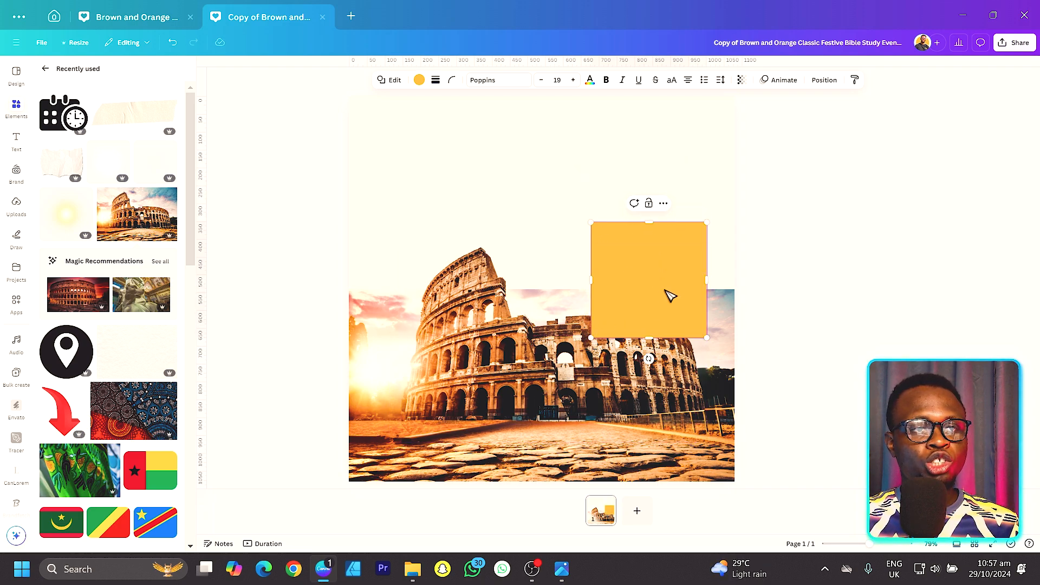
click(420, 80)
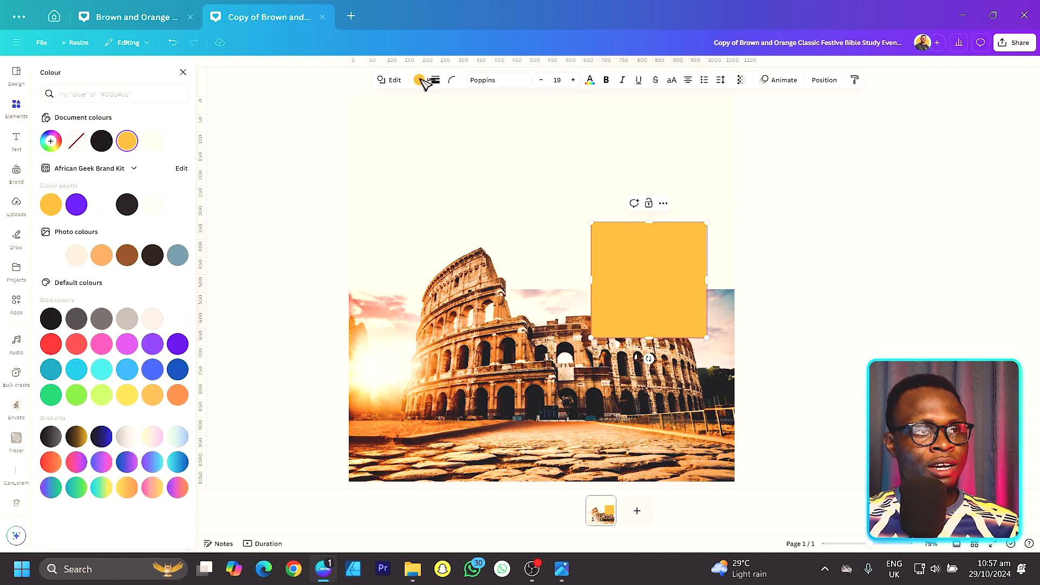
click(153, 142)
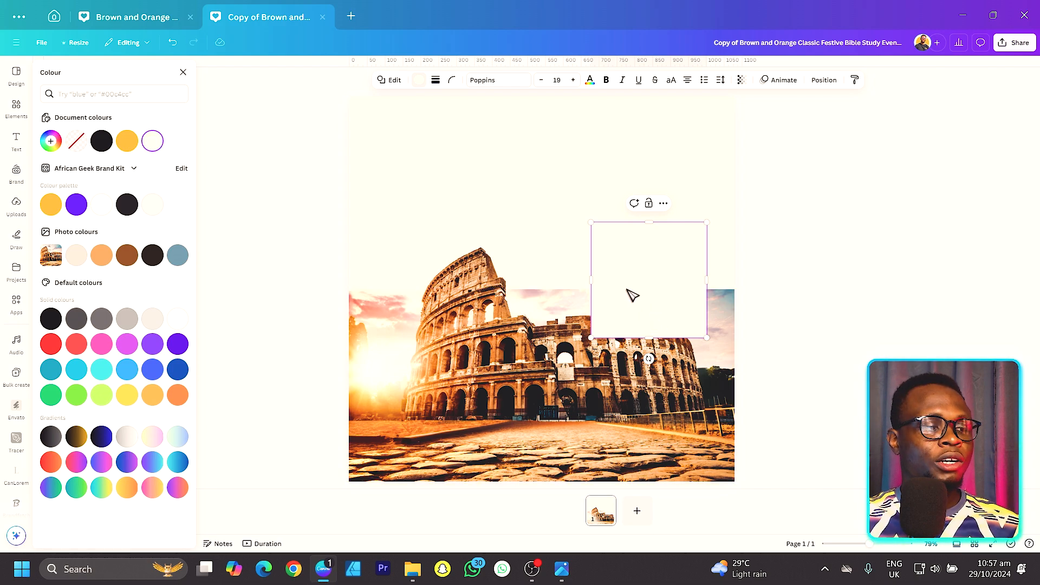
Step: Change the square's solid fill to a gradient from cream to white #FFFFFF at 0% opacity
click(154, 142)
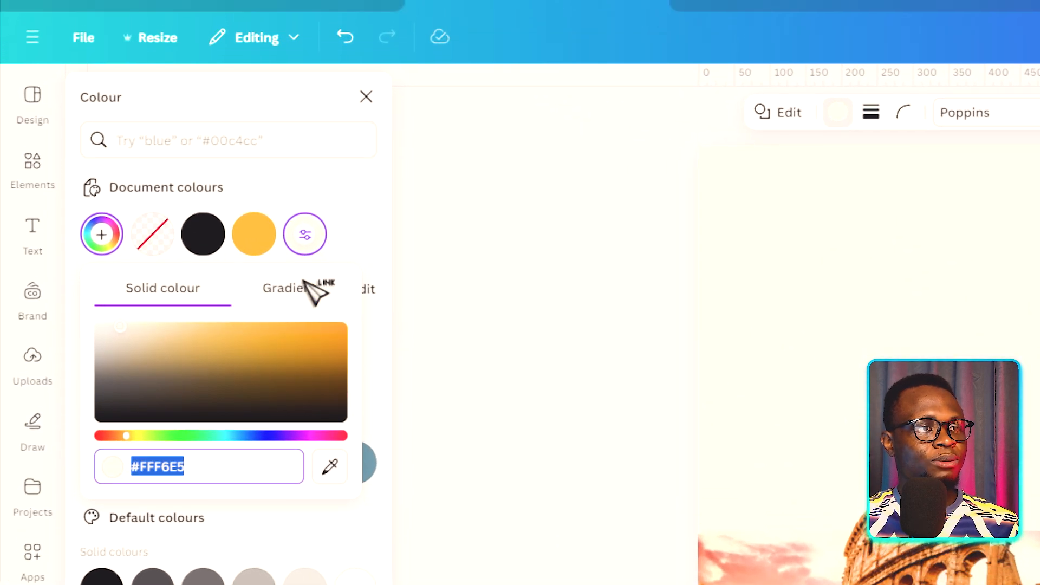
click(295, 289)
click(157, 370)
mouse_move(239, 448)
mouse_down()
mouse_move(242, 467)
mouse_move(144, 412)
mouse_up()
drag(250, 543, 150, 541)
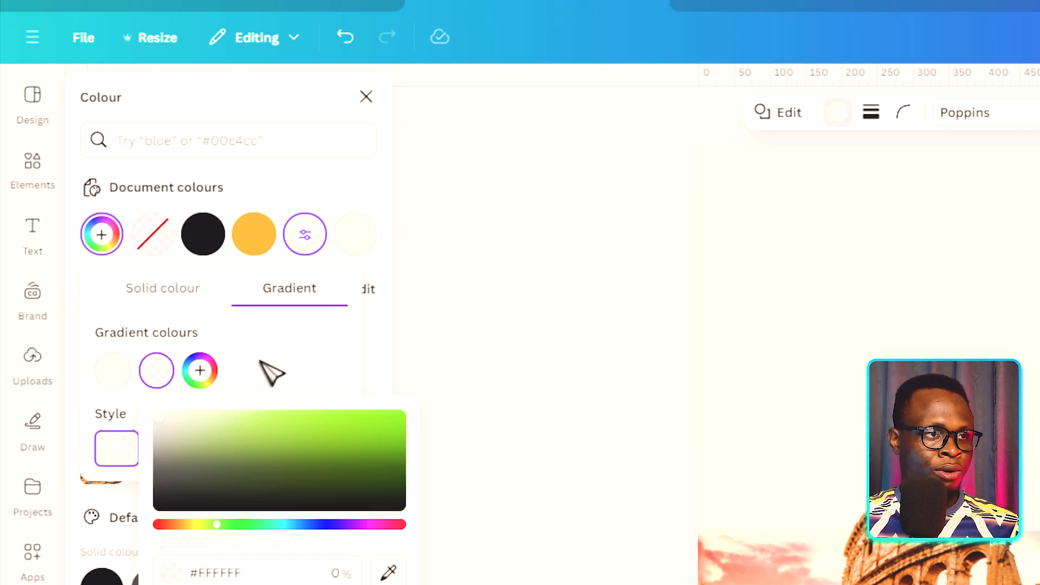
click(272, 371)
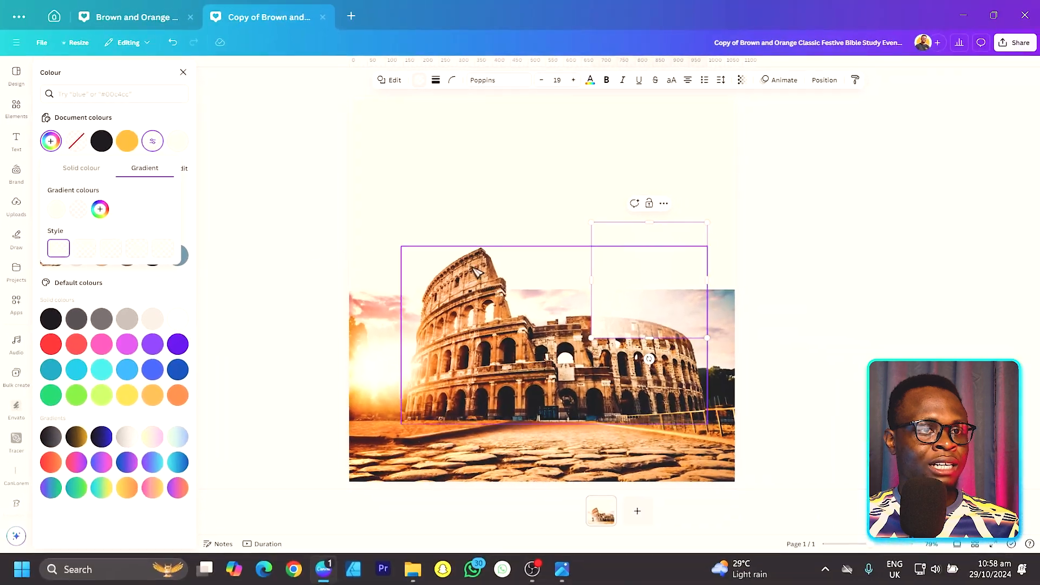
Step: Rotate the gradient square to 90° and stretch it across the background photo's full width, layered behind the Colosseum cutout
drag(636, 297, 643, 370)
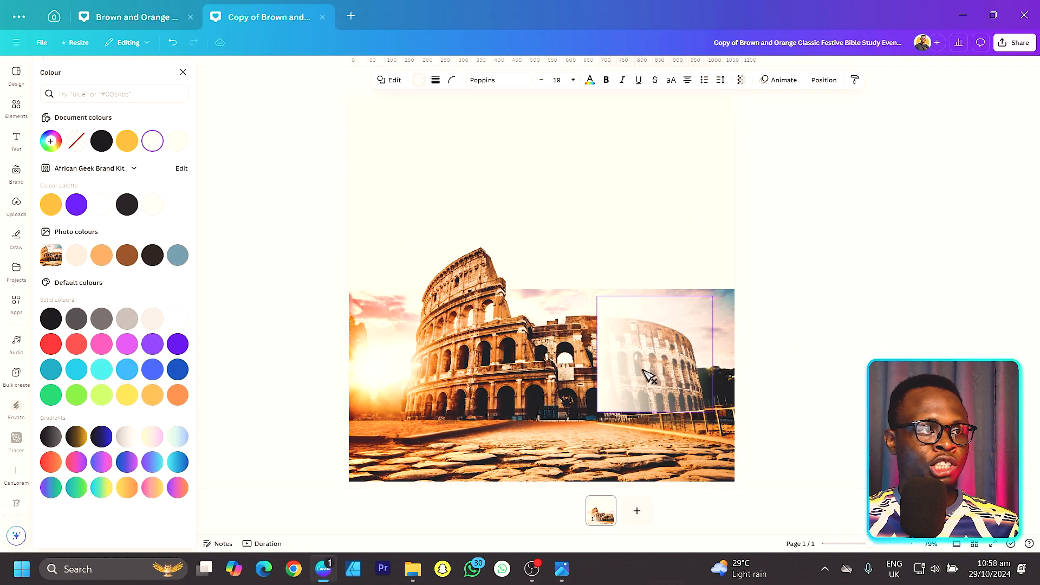
drag(655, 432, 560, 350)
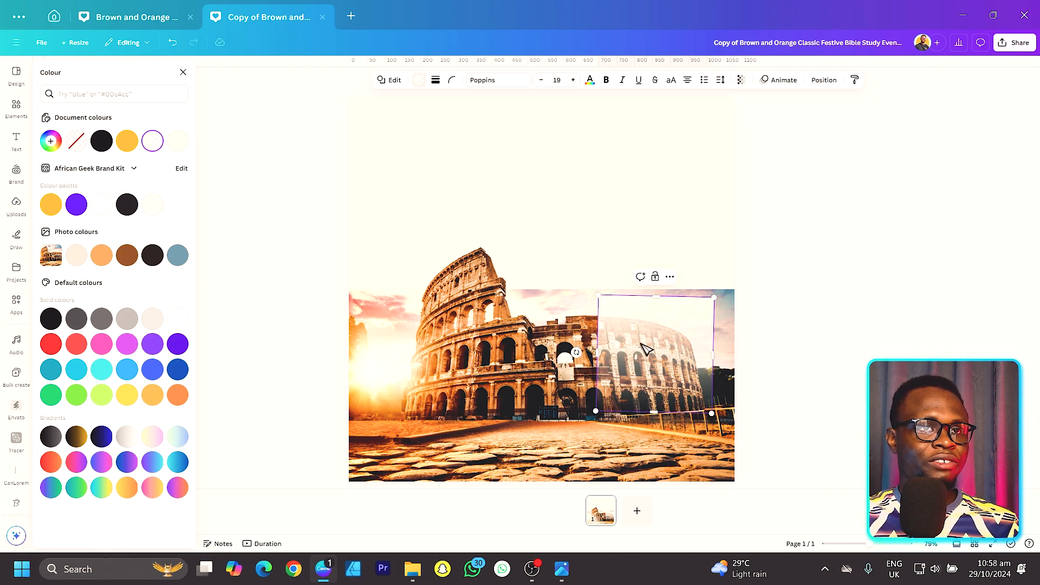
click(824, 80)
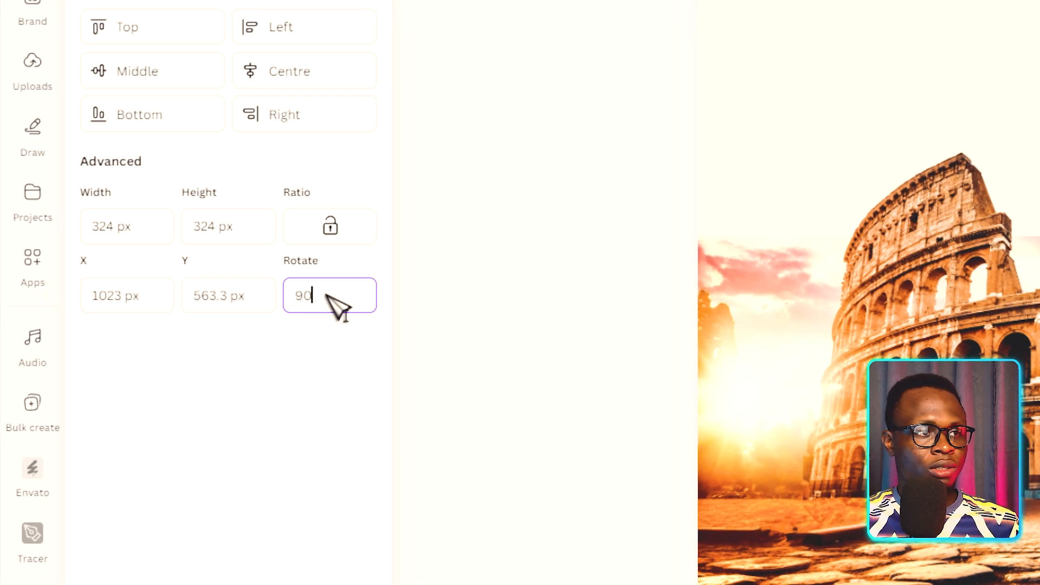
key(Return)
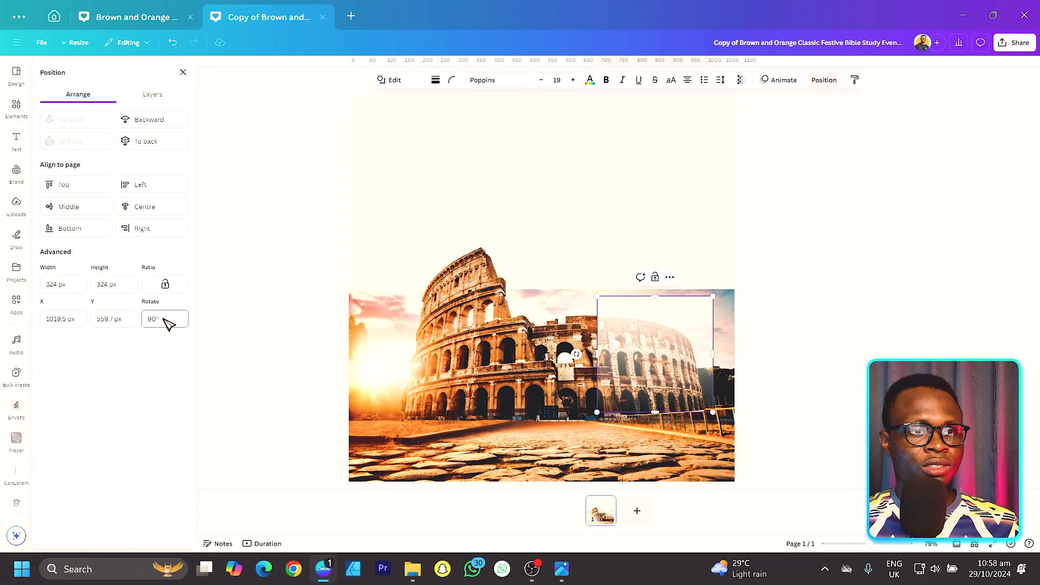
drag(670, 359, 735, 345)
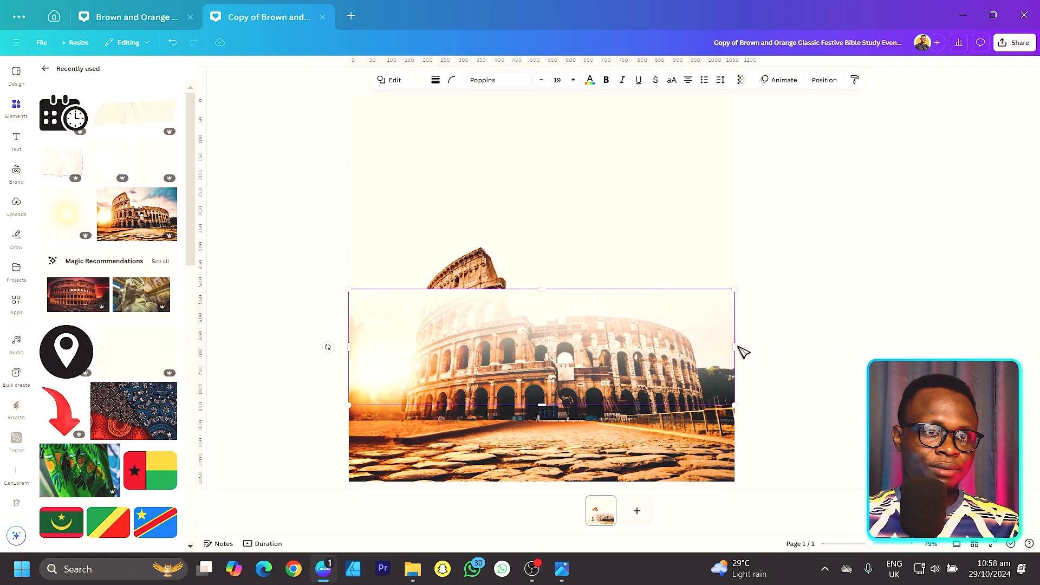
click(814, 332)
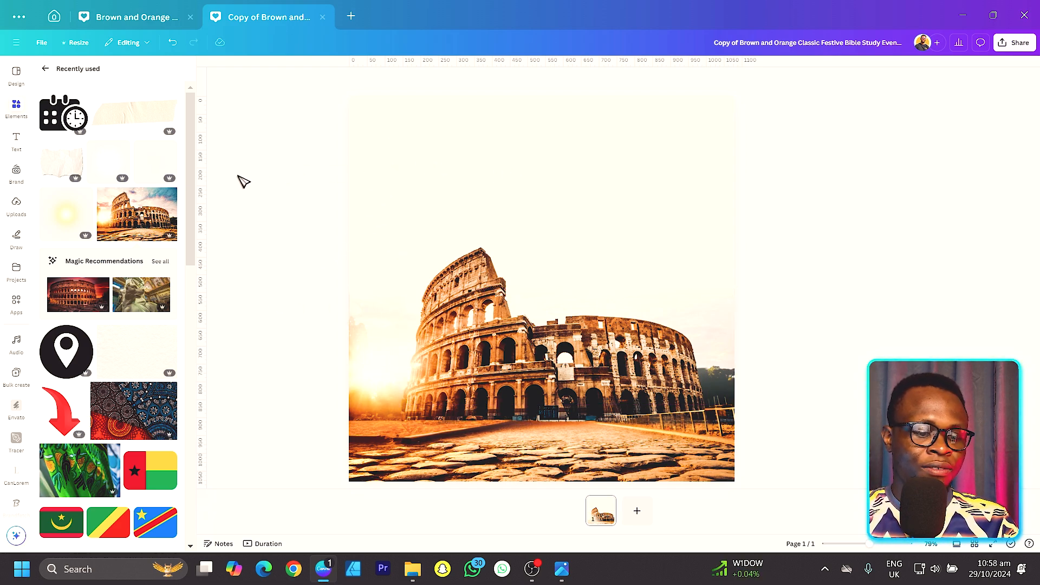
Step: Add a text box centred near the top of the page and set its font to Libre Baskerville
key(t)
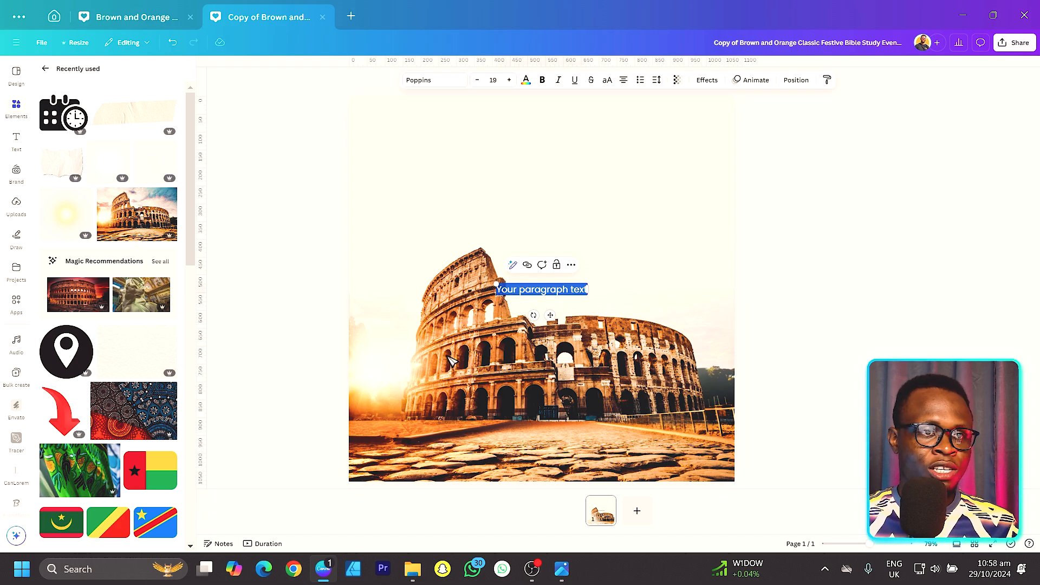
drag(551, 315, 551, 177)
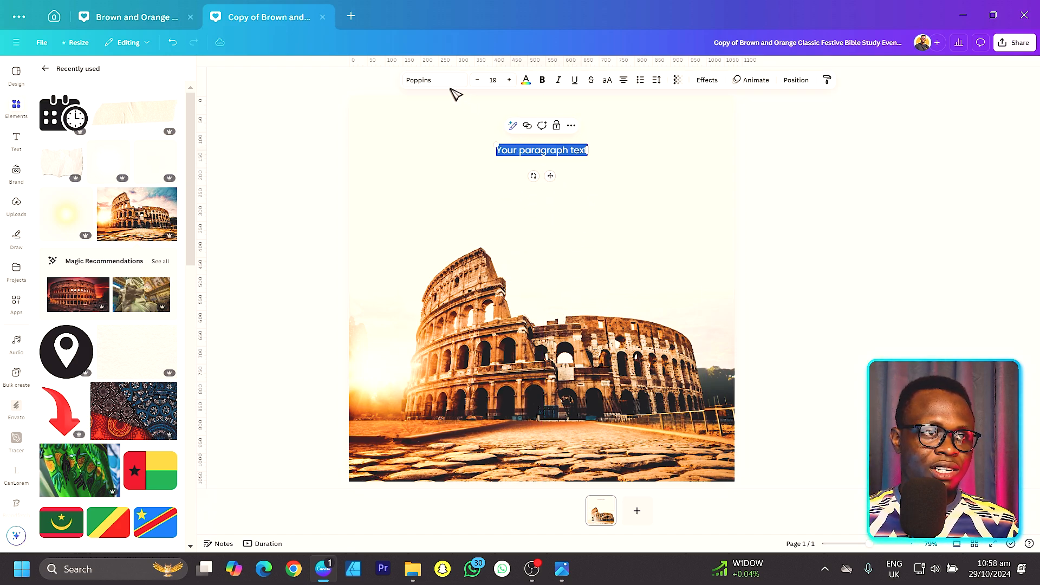
click(444, 82)
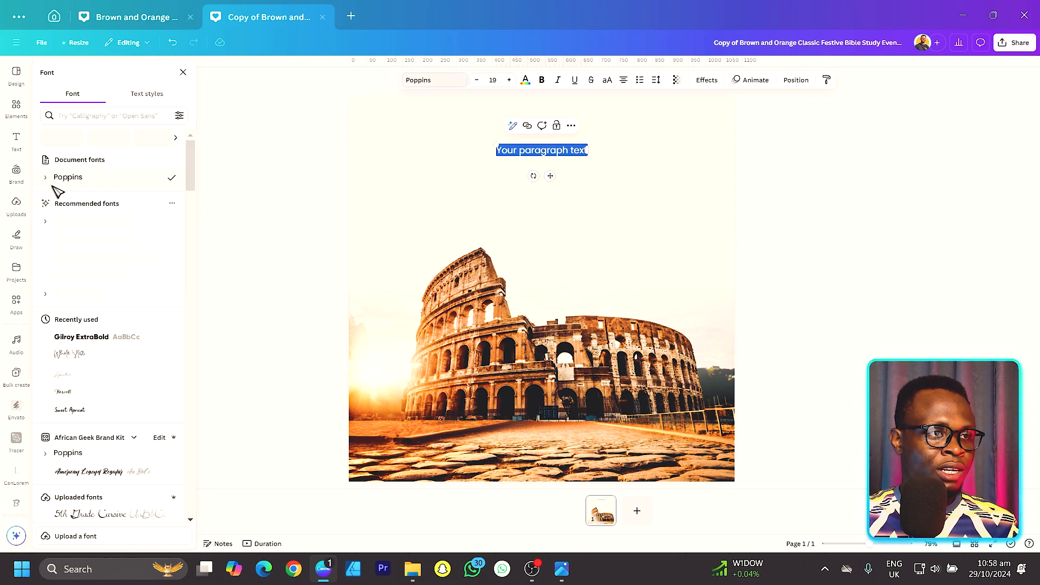
click(95, 116)
text(libre)
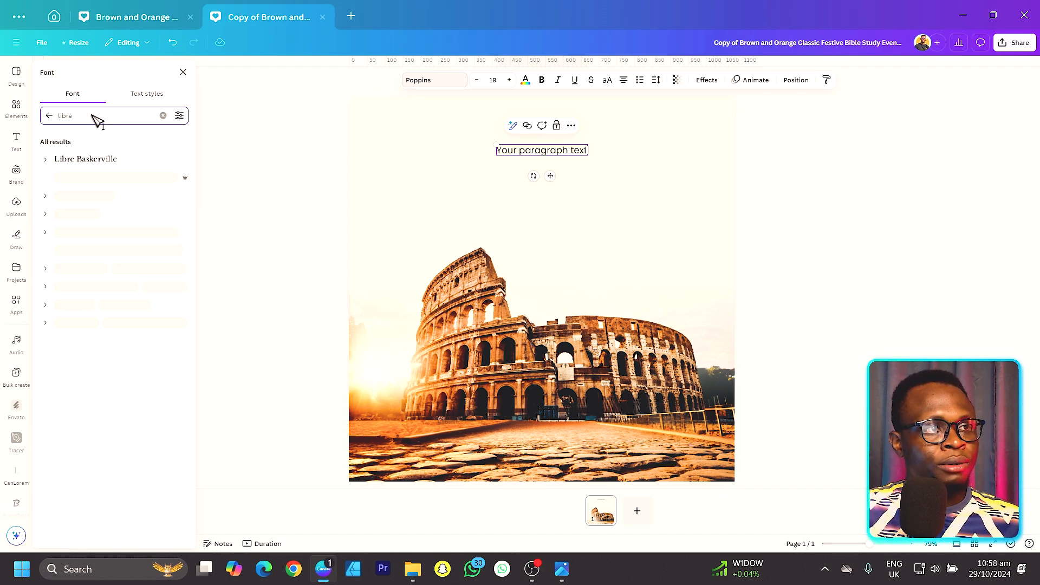
click(87, 158)
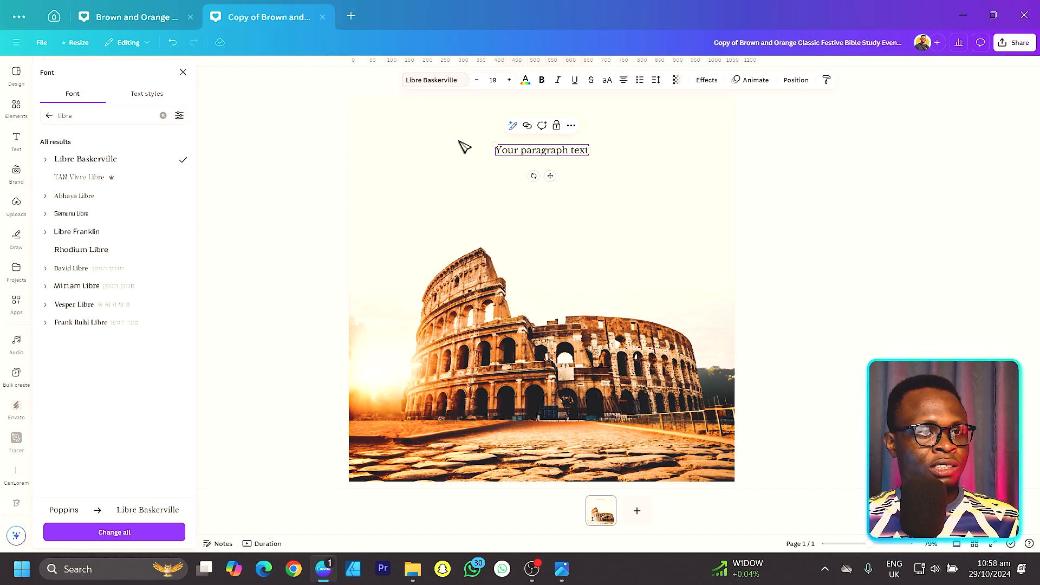
Step: Replace the placeholder text with BIBLE STUDY, enlarge it to size 128 on two lines, and position it above the Colosseum
double_click(529, 153)
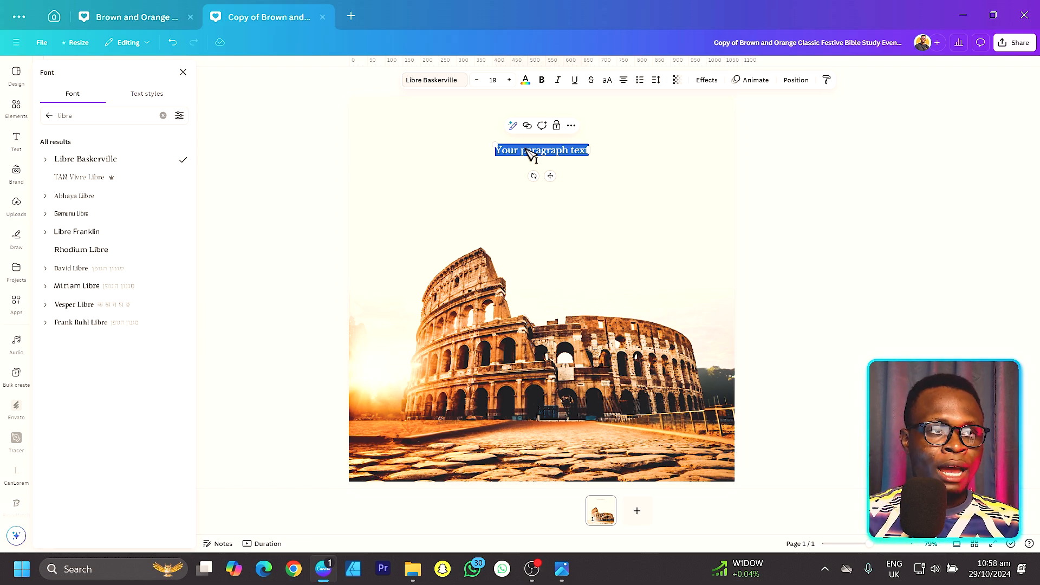
key(Caps_Lock)
text(BIBLE STUDY)
drag(512, 150, 391, 99)
drag(554, 170, 558, 206)
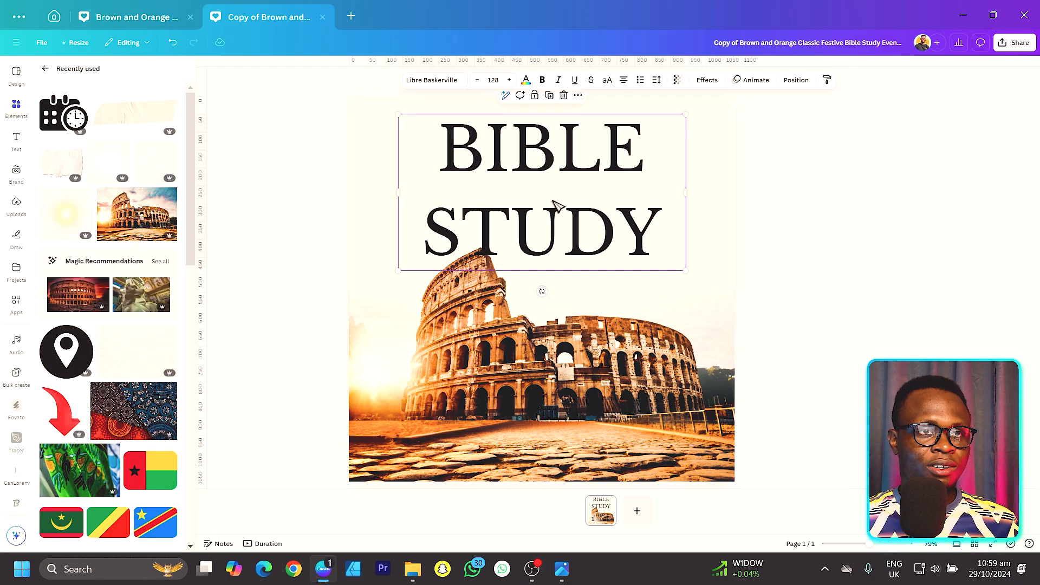
Step: Tighten the title's line spacing, enlarge it to size 165 in bold, and shift it down with a slight tilt
click(657, 80)
drag(643, 151, 623, 149)
drag(398, 243, 357, 261)
click(543, 80)
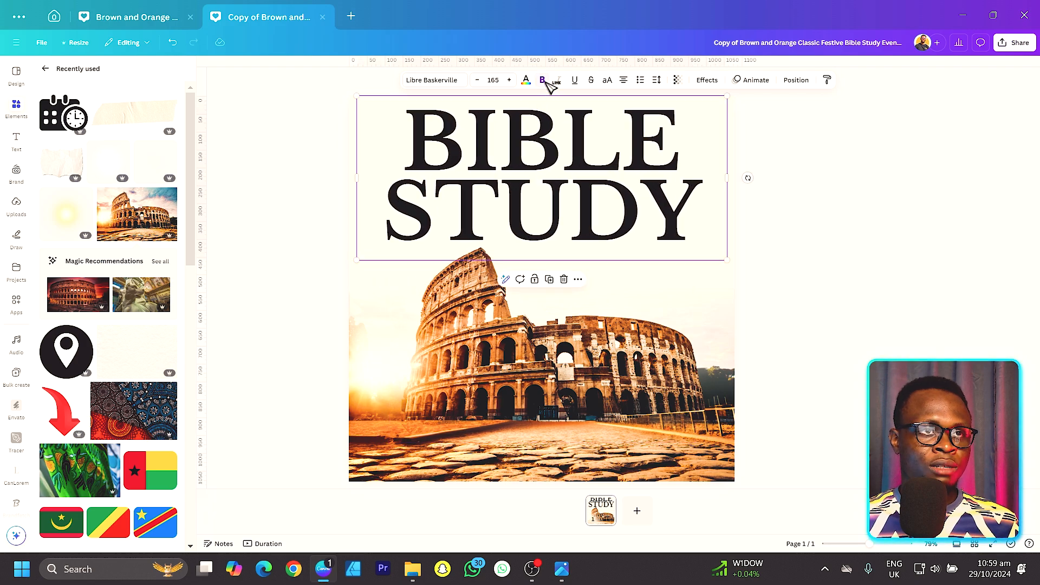
drag(688, 179, 685, 202)
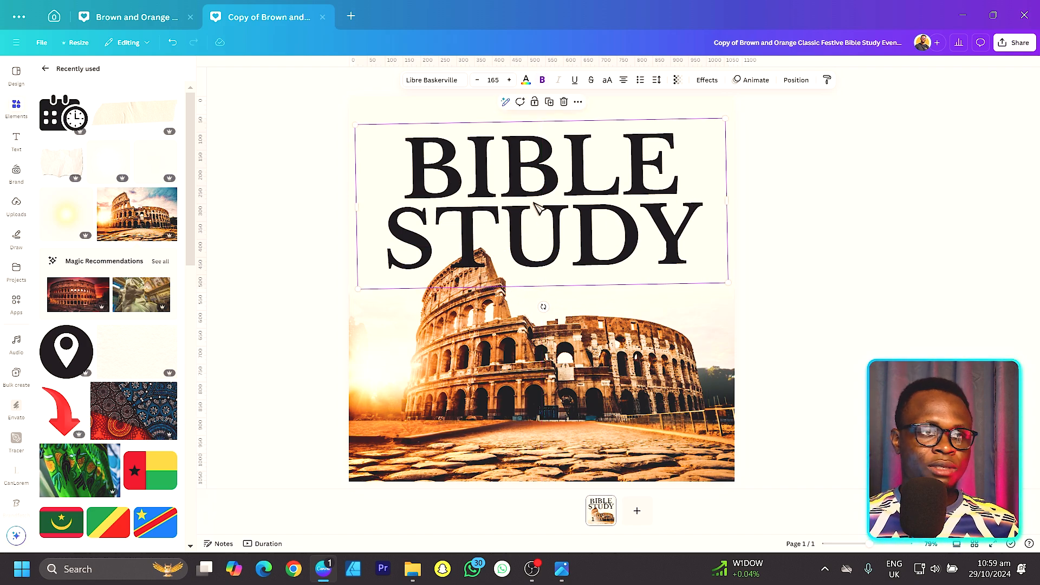
Step: Show the layers and move the BIBLE STUDY text below the Colosseum cutout in the layer order
right_click(503, 157)
mouse_move(603, 269)
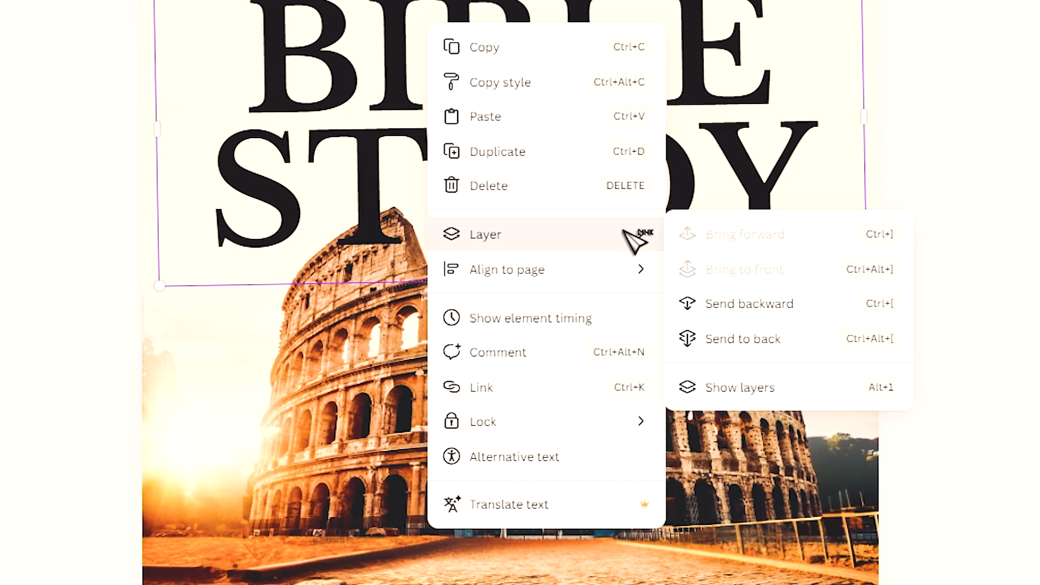
click(690, 387)
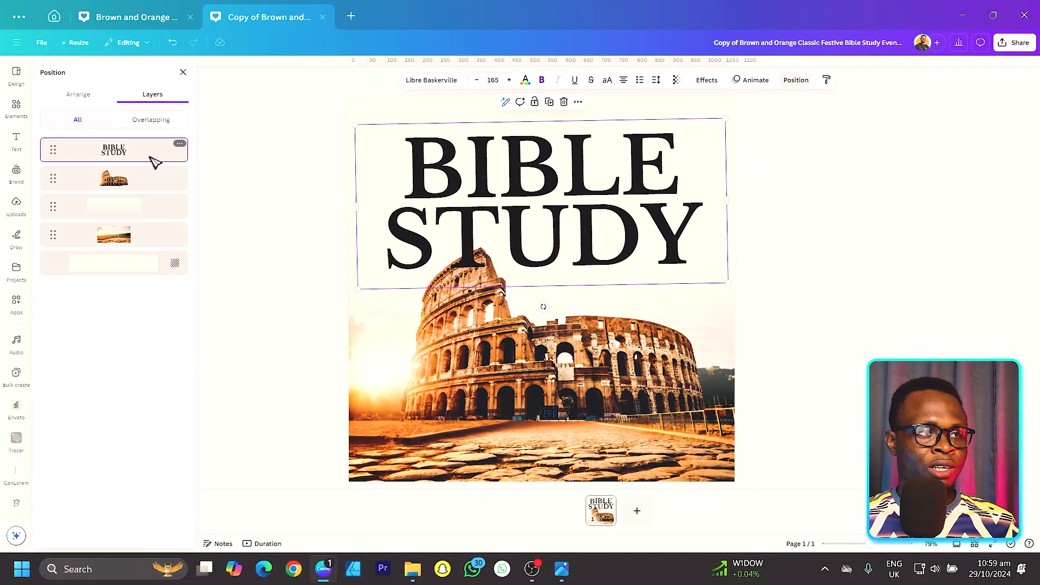
mouse_move(143, 154)
mouse_down()
mouse_move(140, 190)
mouse_move(135, 162)
mouse_up()
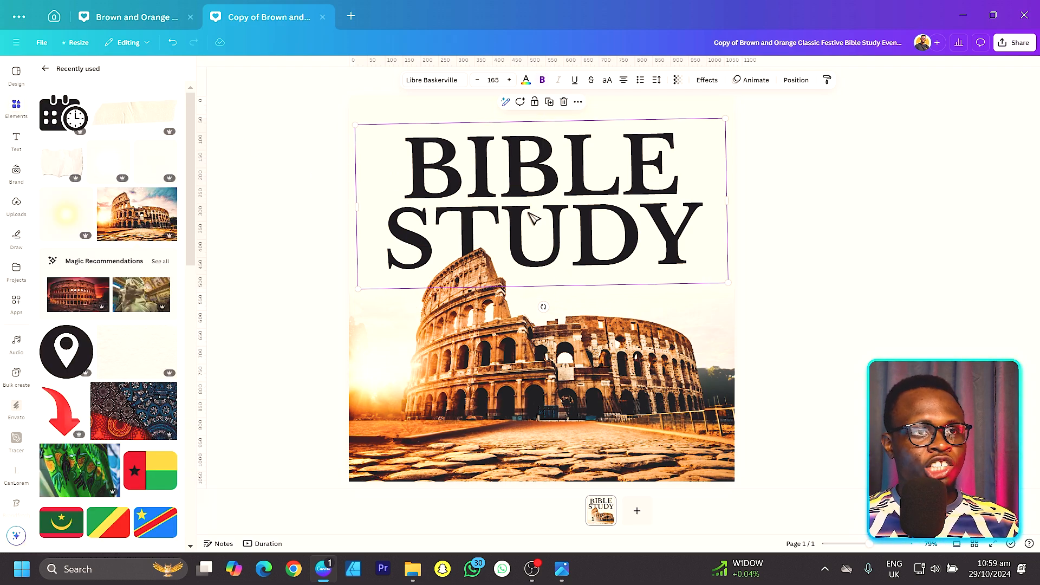
Step: Recolour the BIBLE STUDY title with the light orange #e1a66d from the photo colours and nudge it slightly down
click(525, 81)
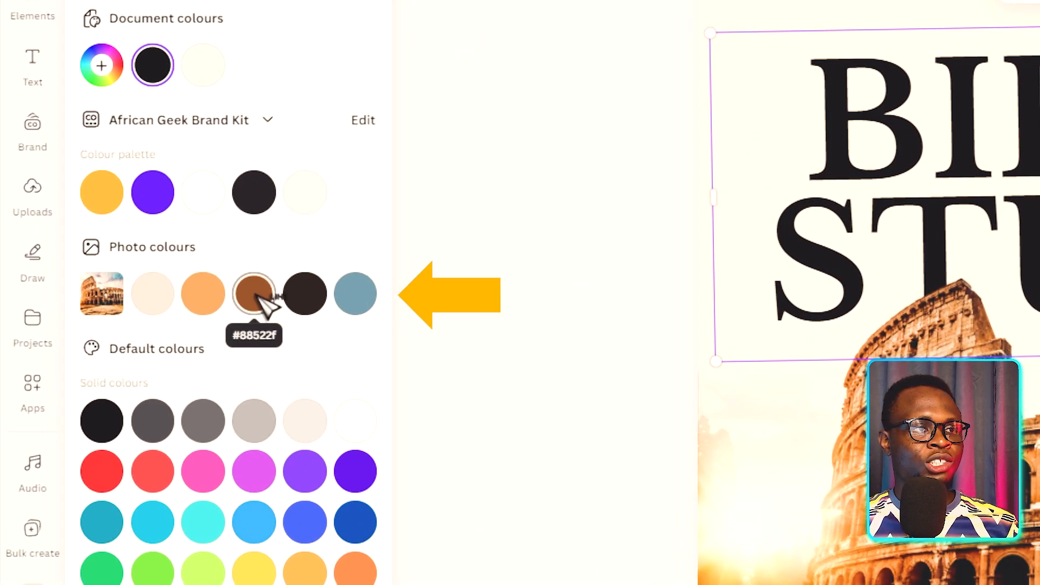
click(128, 255)
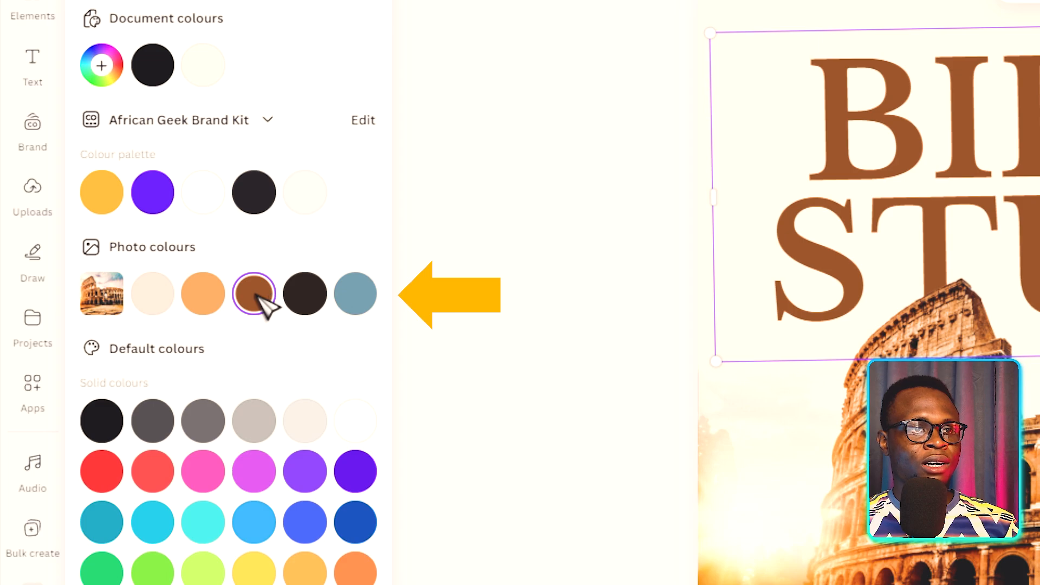
click(205, 295)
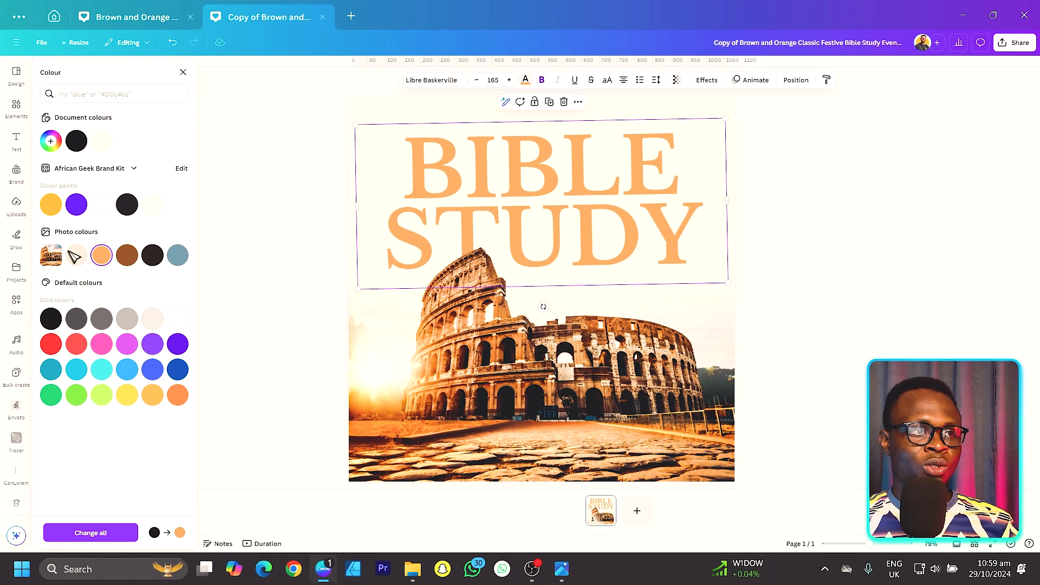
click(81, 256)
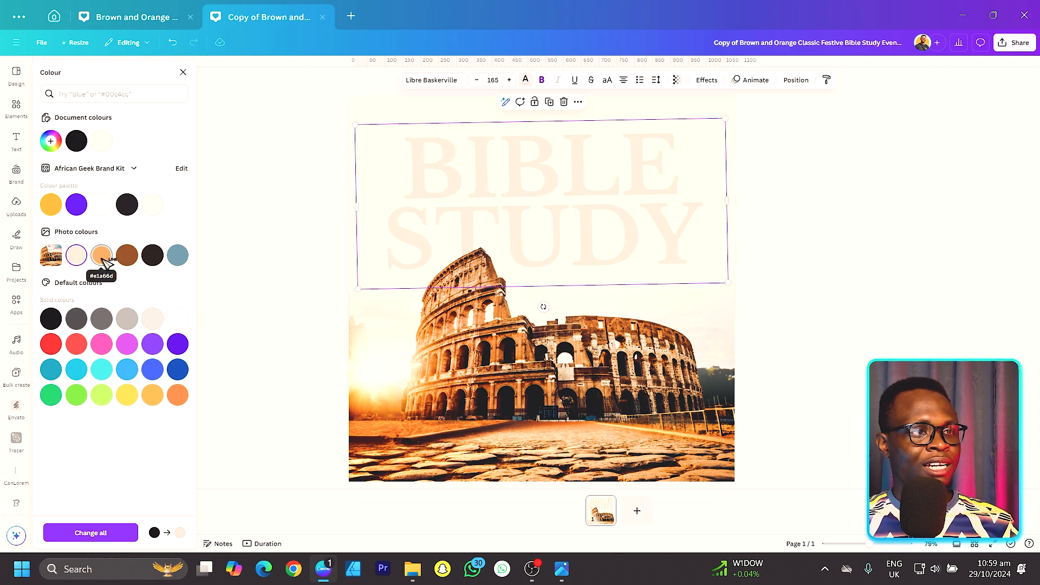
click(103, 262)
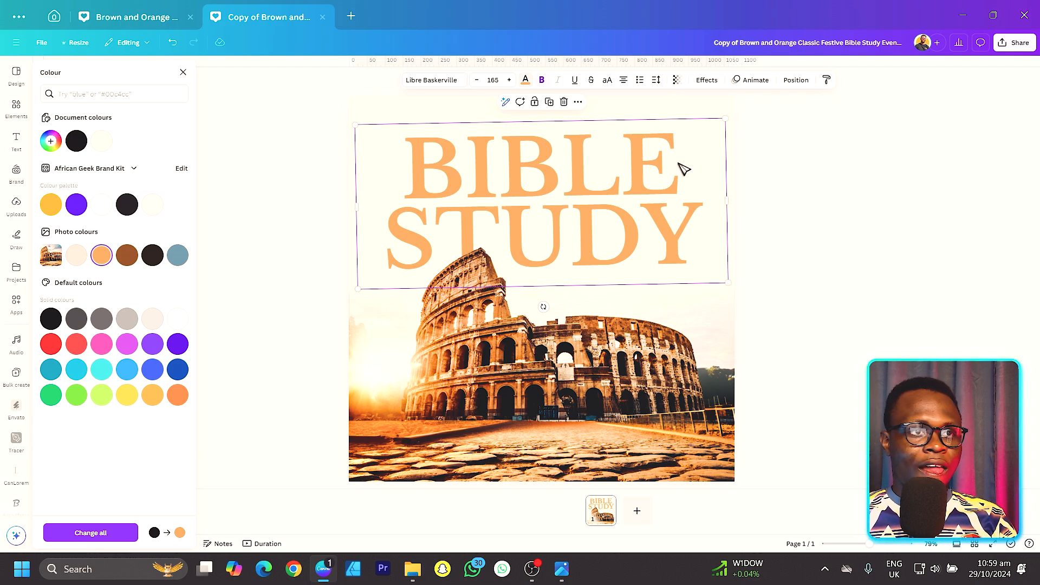
drag(684, 164, 683, 168)
Step: Search the elements for LIGHT, add a soft white glow photo, and scale and place it over the middle of the title
click(17, 106)
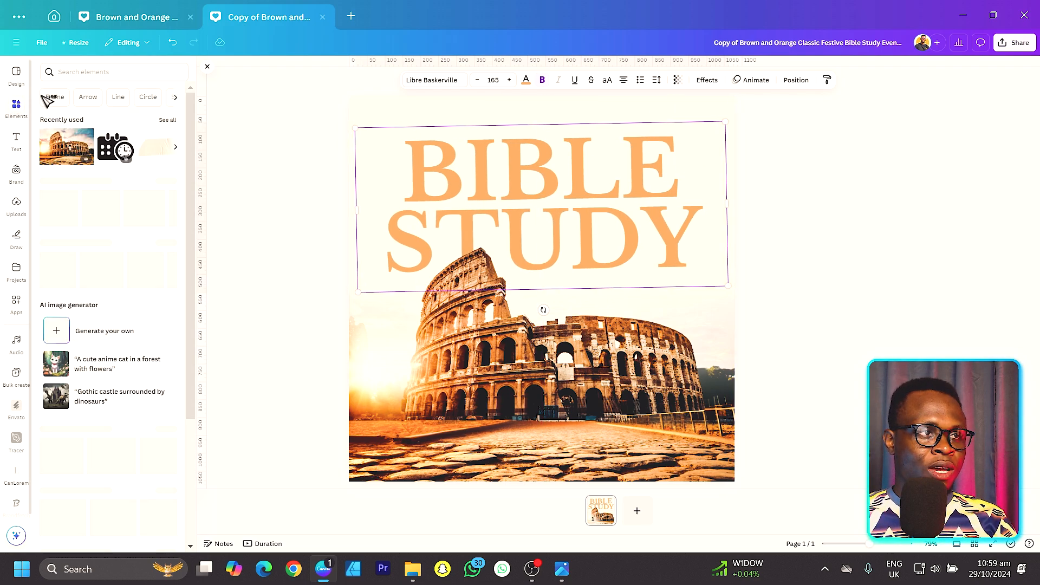
click(120, 76)
text(LIGHT)
key(Return)
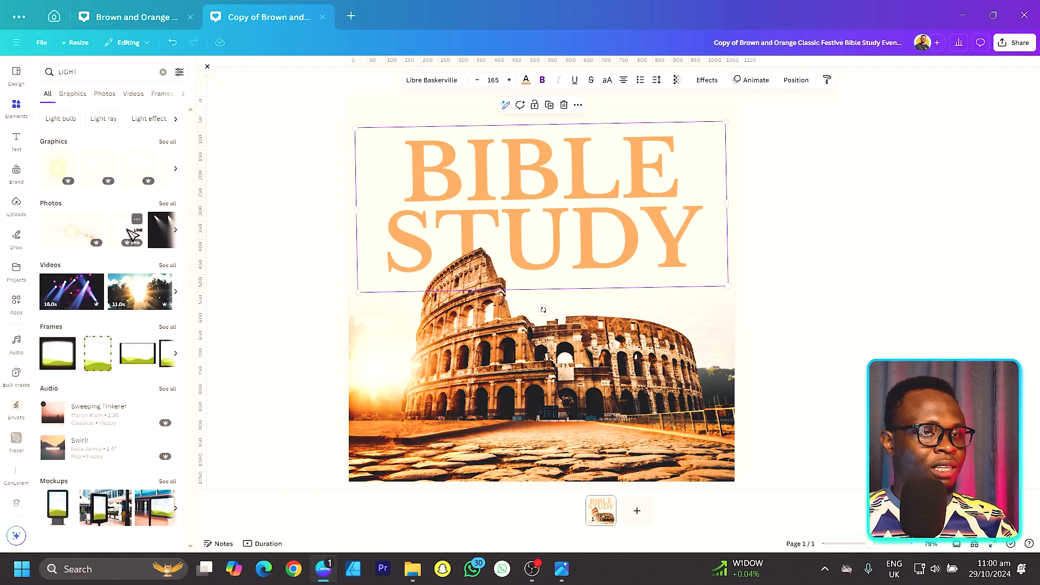
click(132, 234)
drag(538, 255, 560, 172)
drag(387, 360, 433, 315)
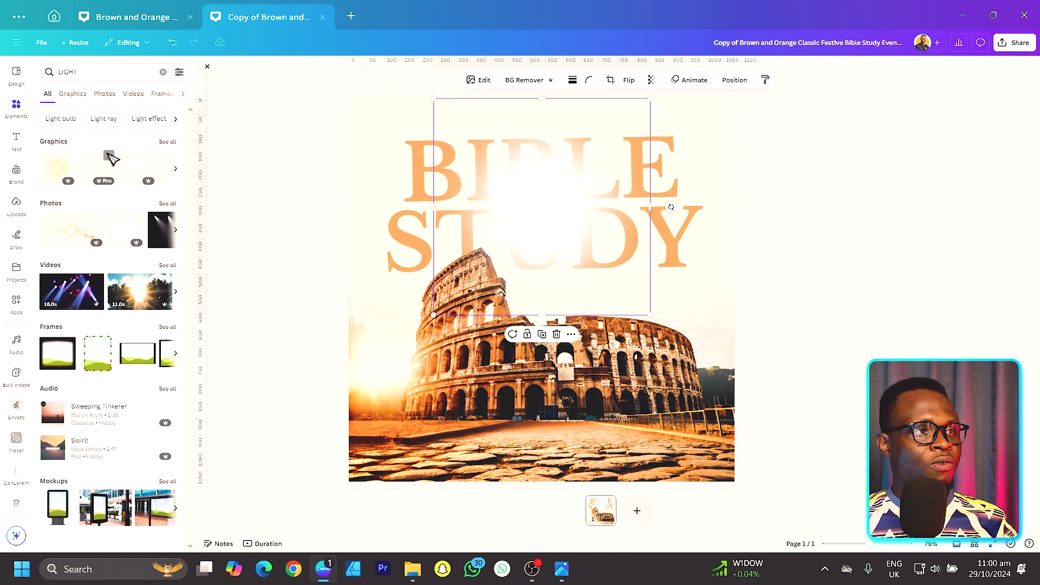
click(71, 92)
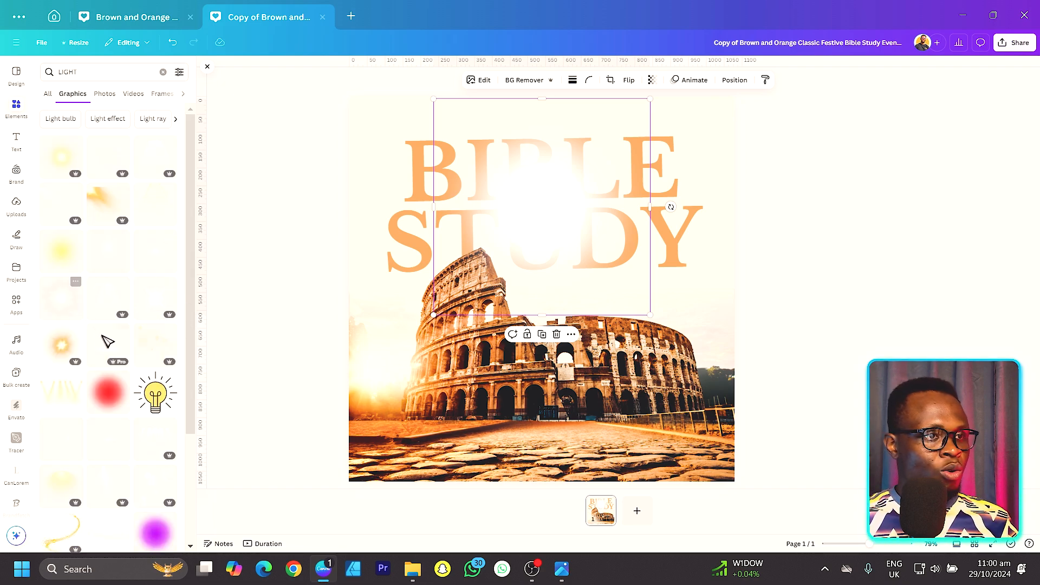
click(106, 165)
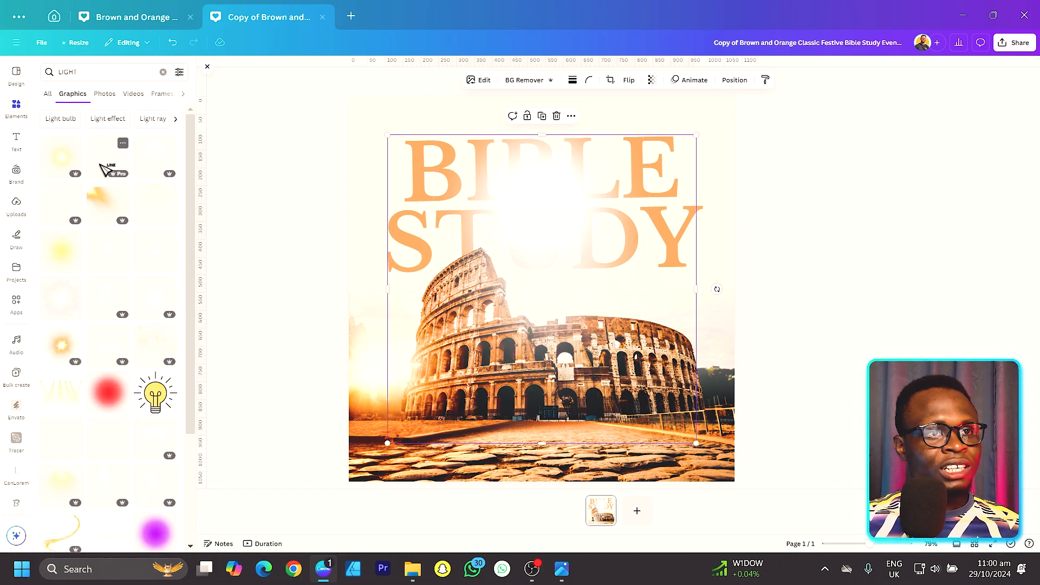
drag(549, 314, 622, 230)
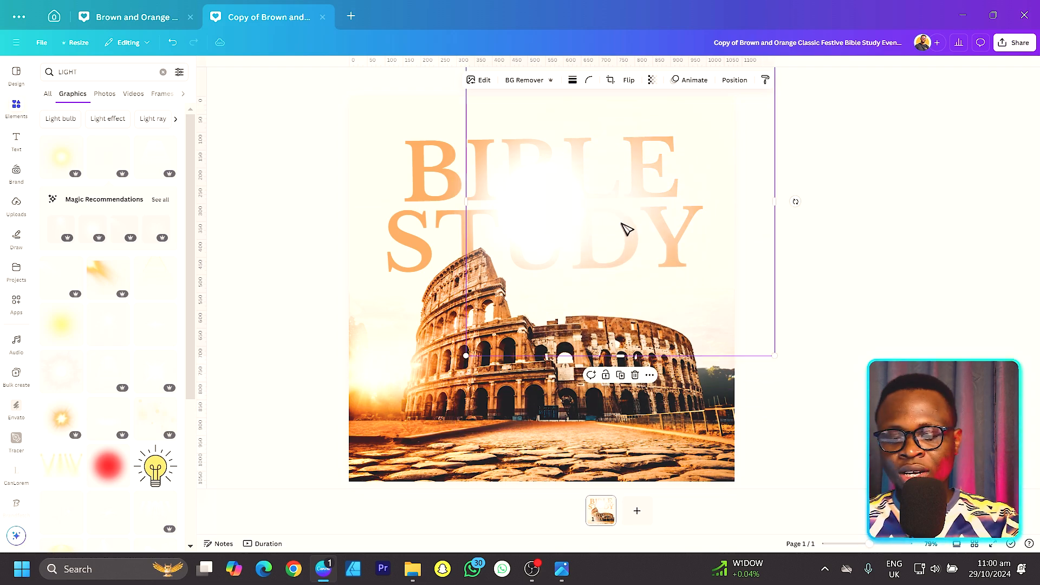
click(226, 126)
click(105, 94)
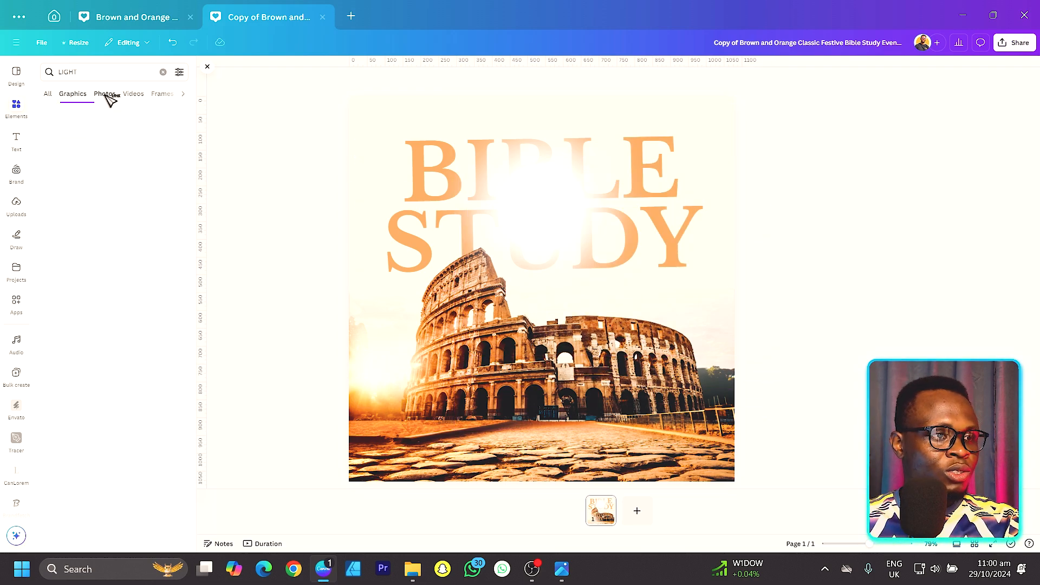
Step: Enlarge the white glow, recentre it over the BIBLE STUDY title, and set its transparency value to 89
click(603, 197)
drag(603, 198, 576, 250)
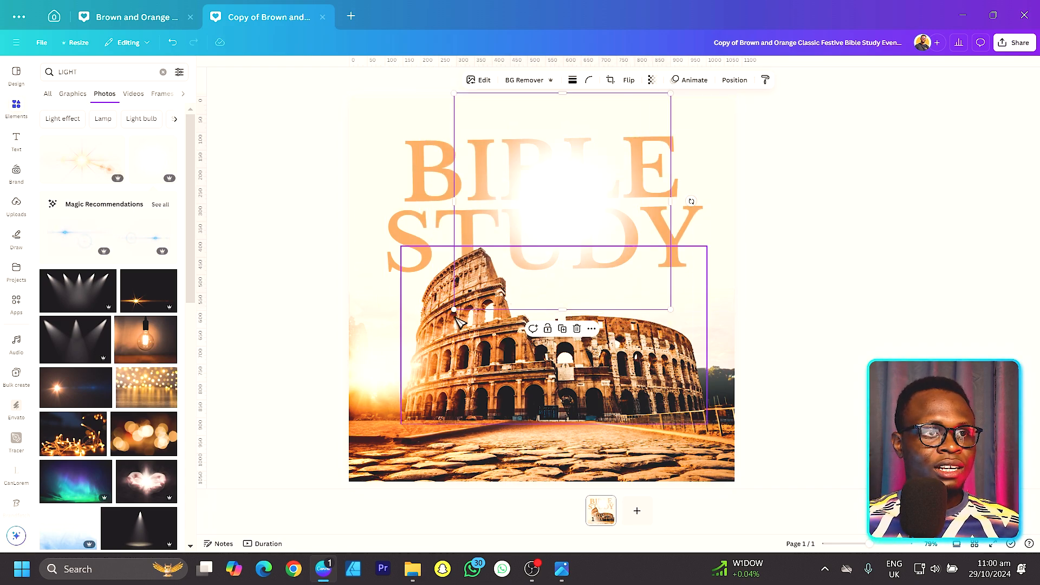
drag(452, 309, 428, 332)
drag(543, 224, 531, 228)
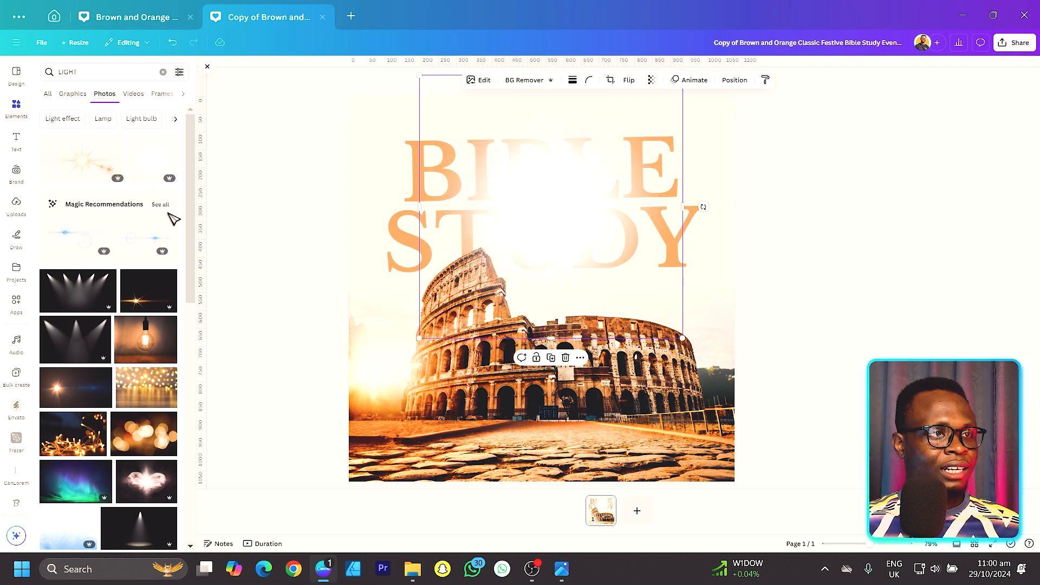
scroll(154, 190, down, 1)
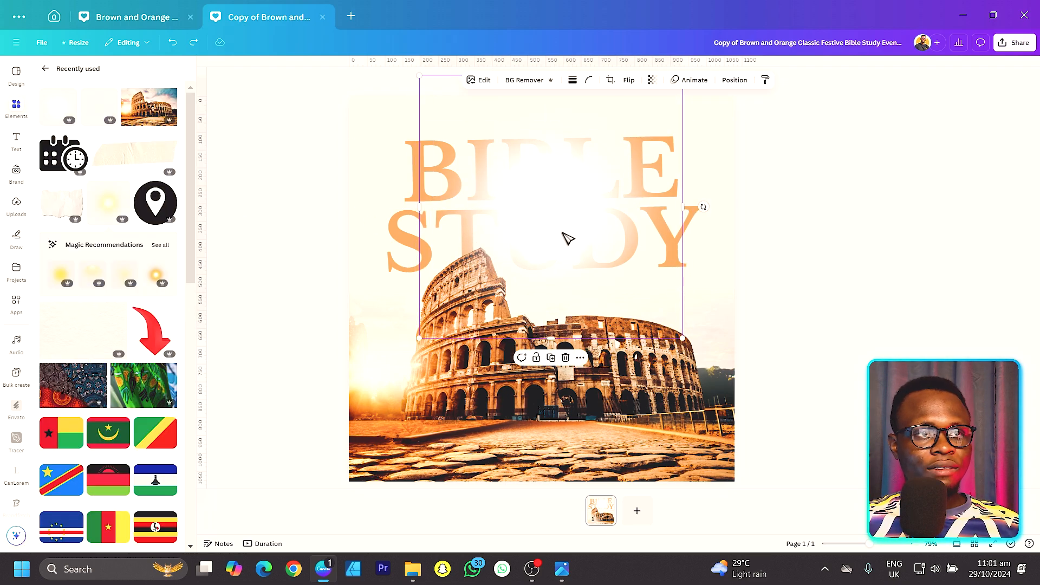
drag(567, 239, 564, 234)
click(657, 80)
drag(646, 121, 659, 121)
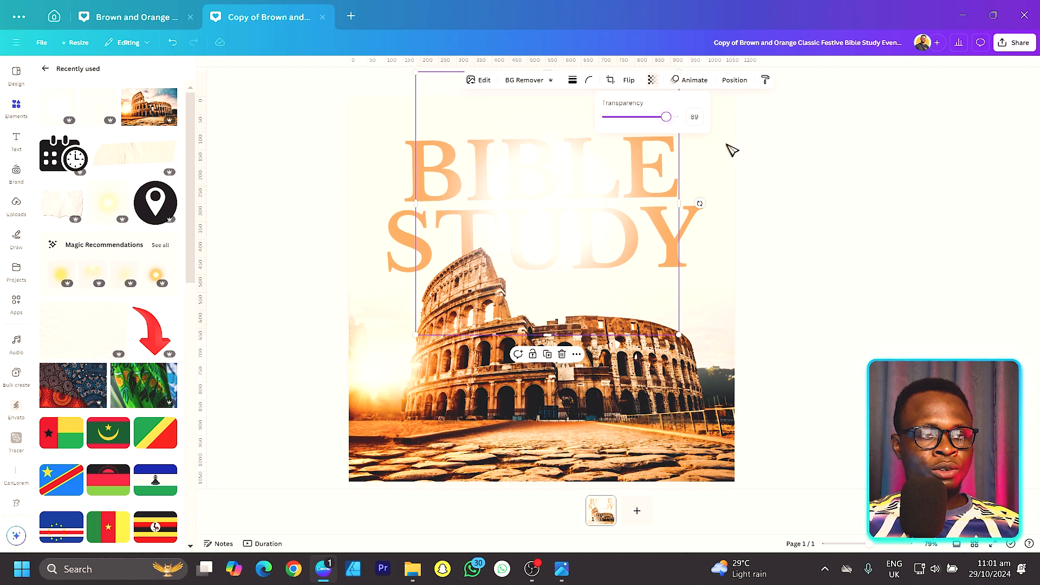
click(917, 221)
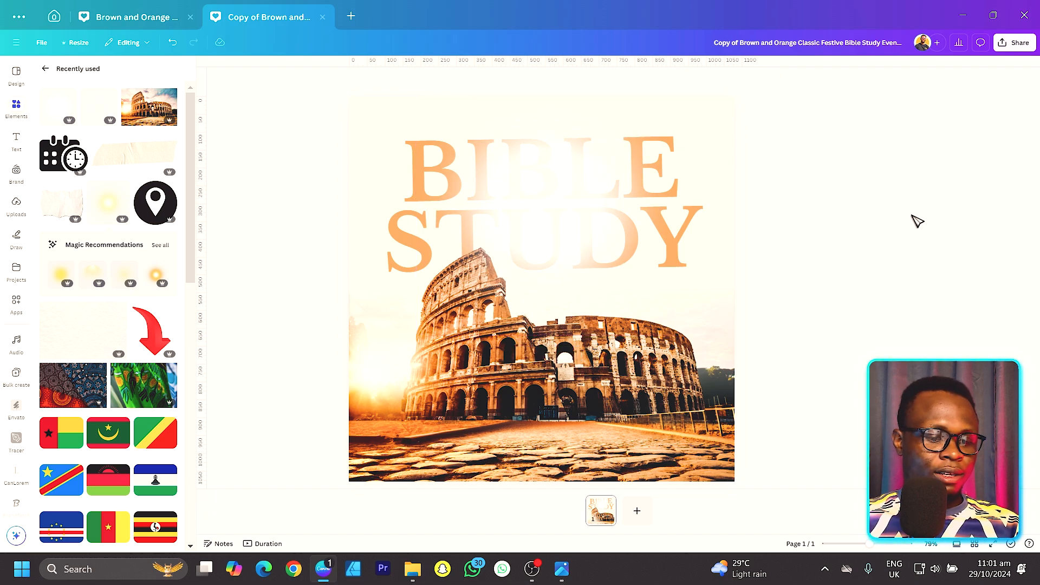
Step: Add a text box reading ROMANS across the middle of the title, in Libre Baskerville at size 75.5
key(t)
drag(552, 317, 558, 239)
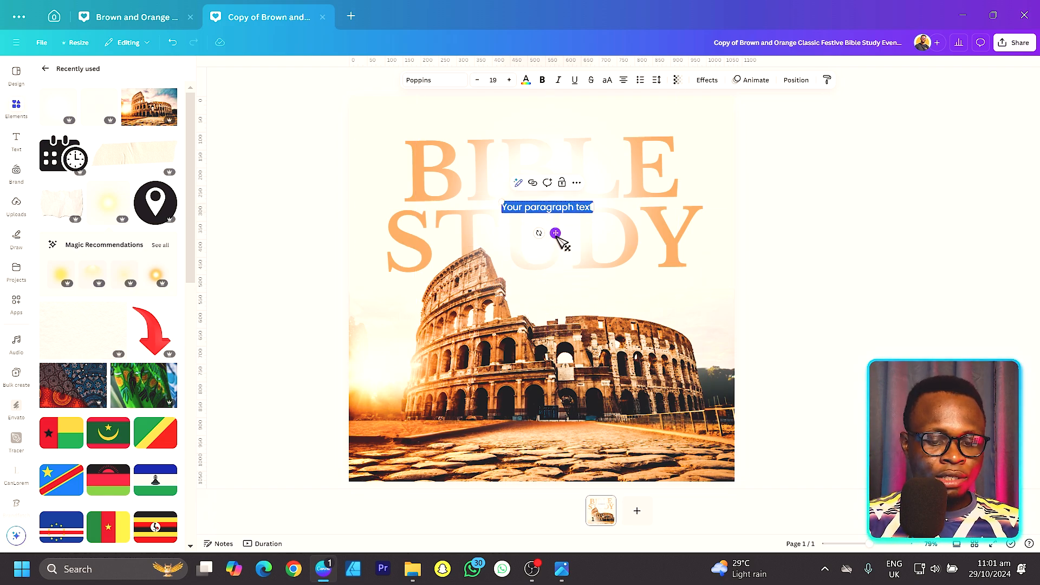
text(ROMANS)
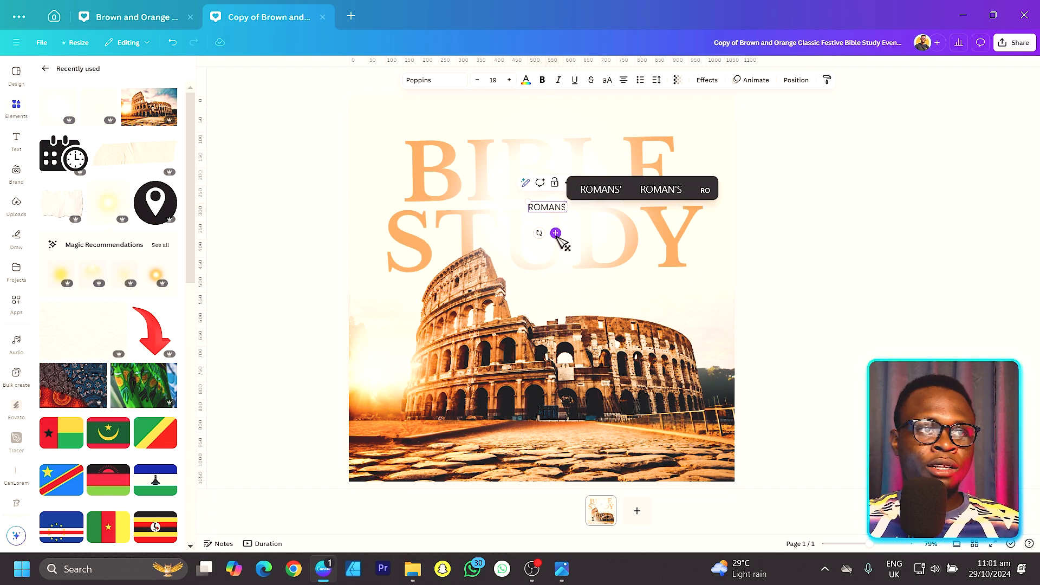
drag(528, 203, 464, 185)
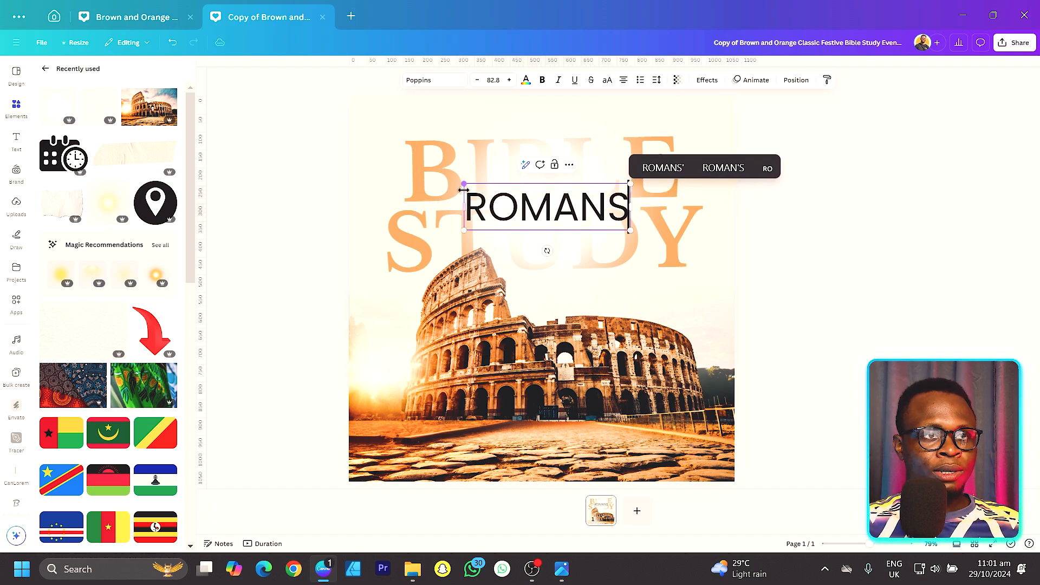
click(436, 81)
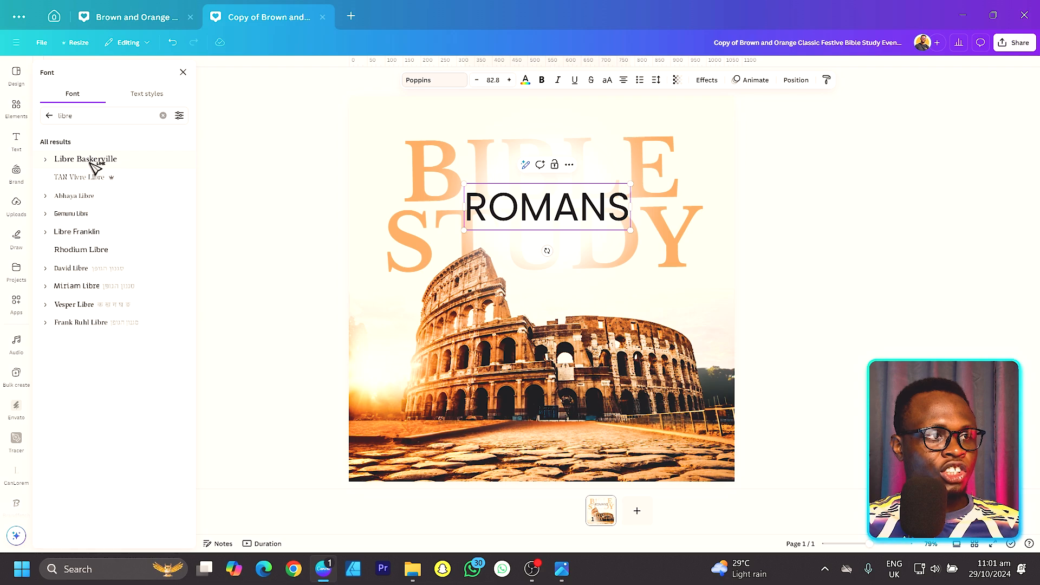
click(86, 159)
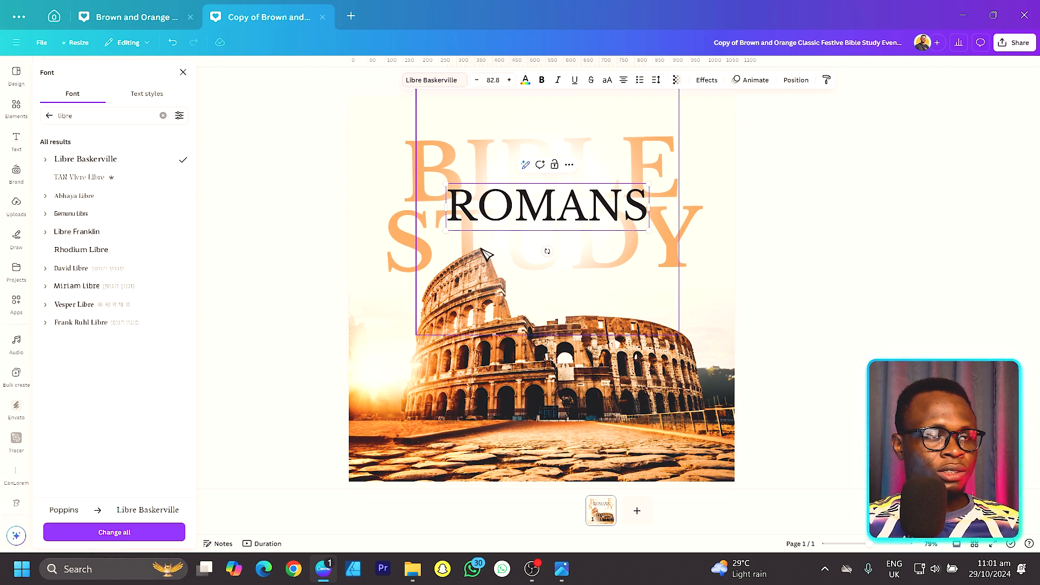
drag(446, 230, 455, 229)
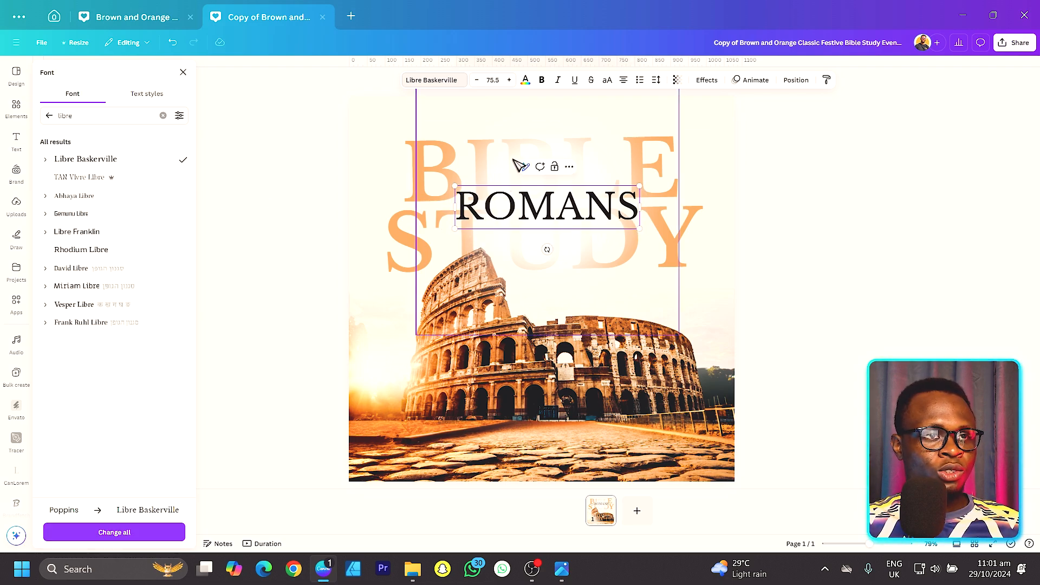
Step: Recolour the ROMANS text to the dark brown #42220E, starting from the brown in the photo colours
key(Return)
click(526, 81)
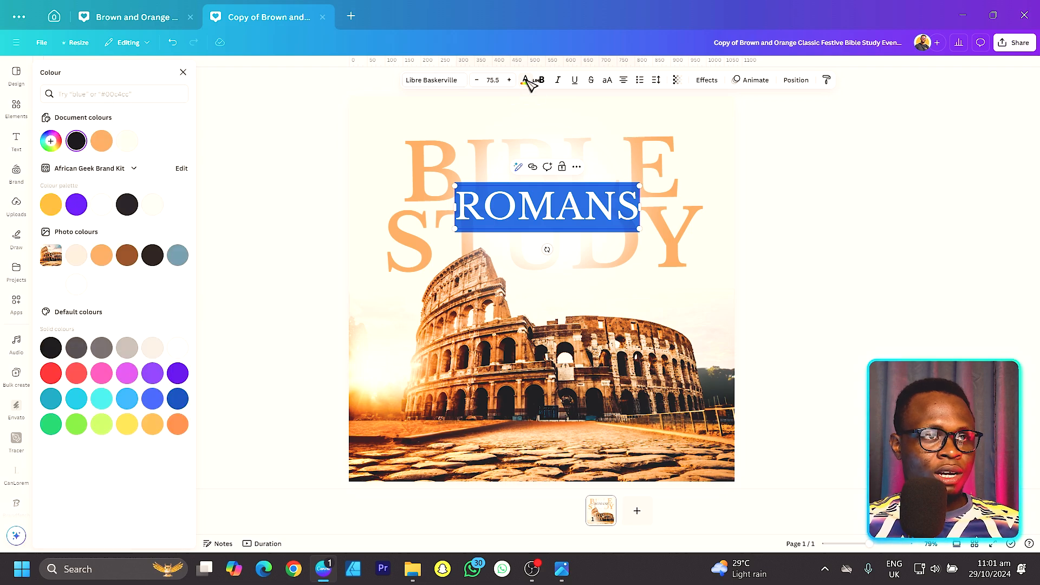
click(112, 95)
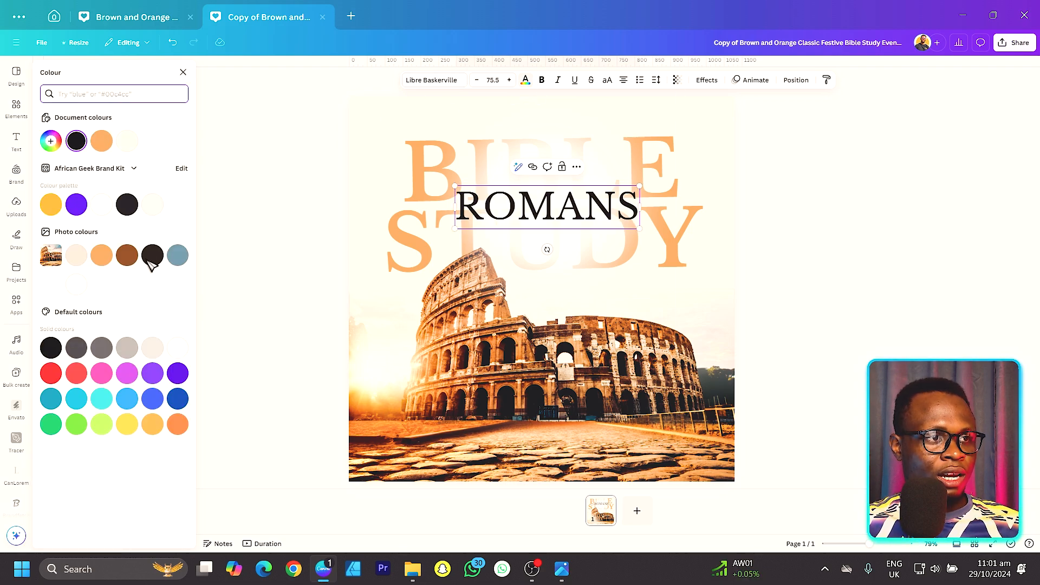
click(127, 255)
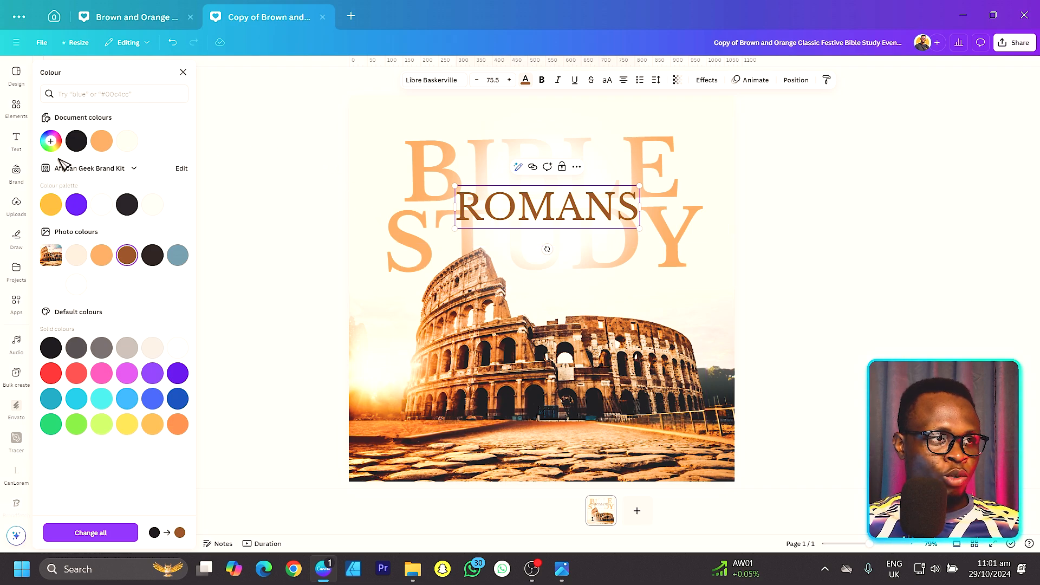
click(50, 141)
click(144, 196)
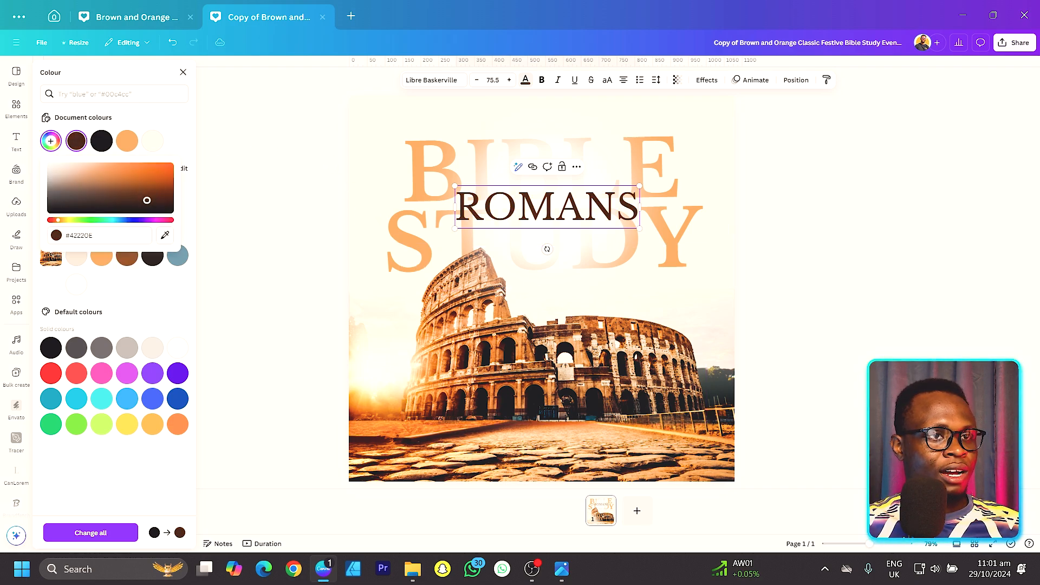
click(206, 202)
Step: Duplicate the ROMANS text just above itself, change the copy to THE BOOK OF, and shrink it to size 26.9
click(567, 213)
drag(566, 213, 568, 184)
double_click(568, 185)
text(TBE)
key(BackSpace)
key(BackSpace)
text(HE BOOK OF)
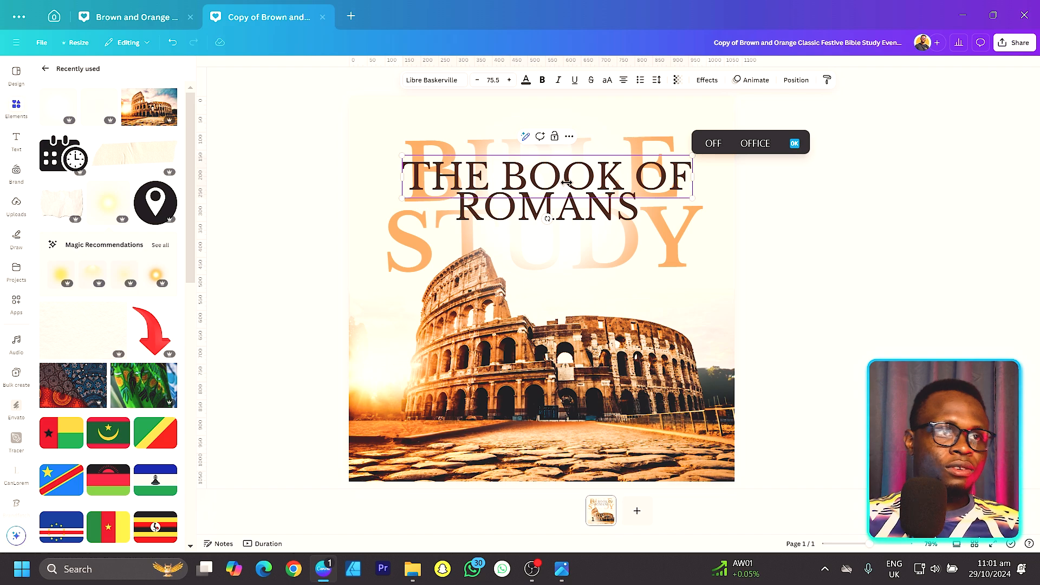
drag(403, 157, 491, 209)
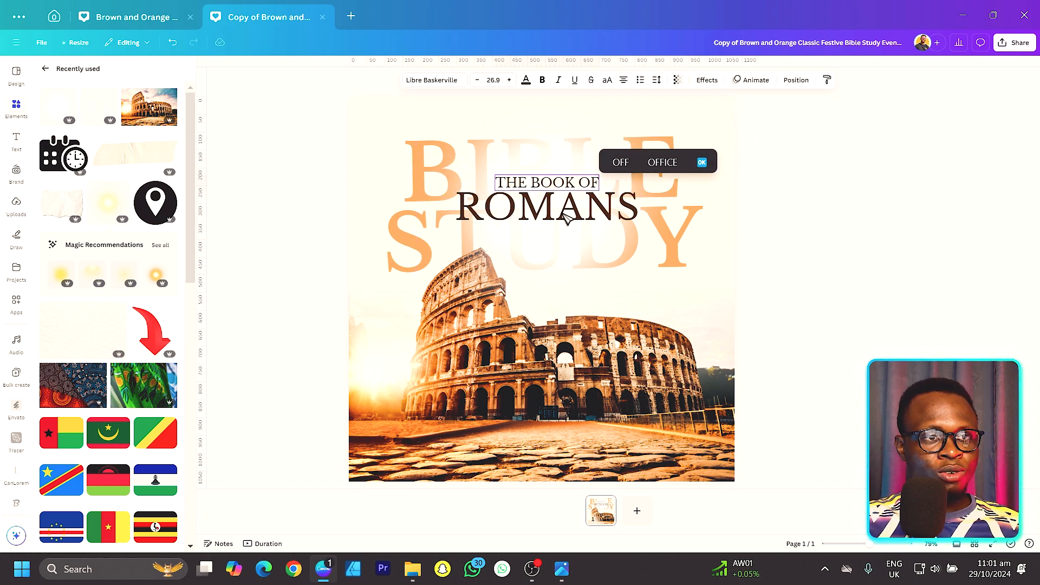
Step: Duplicate THE BOOK OF directly below ROMANS and change the copy's text to CHAPTER ONE
drag(564, 186, 562, 232)
click(767, 230)
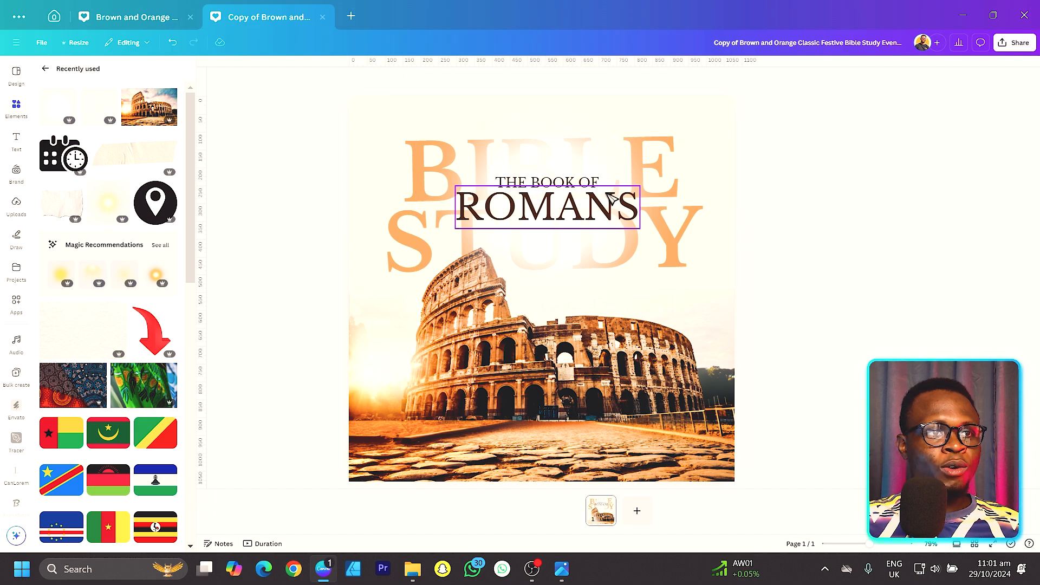
drag(585, 186, 583, 234)
double_click(583, 234)
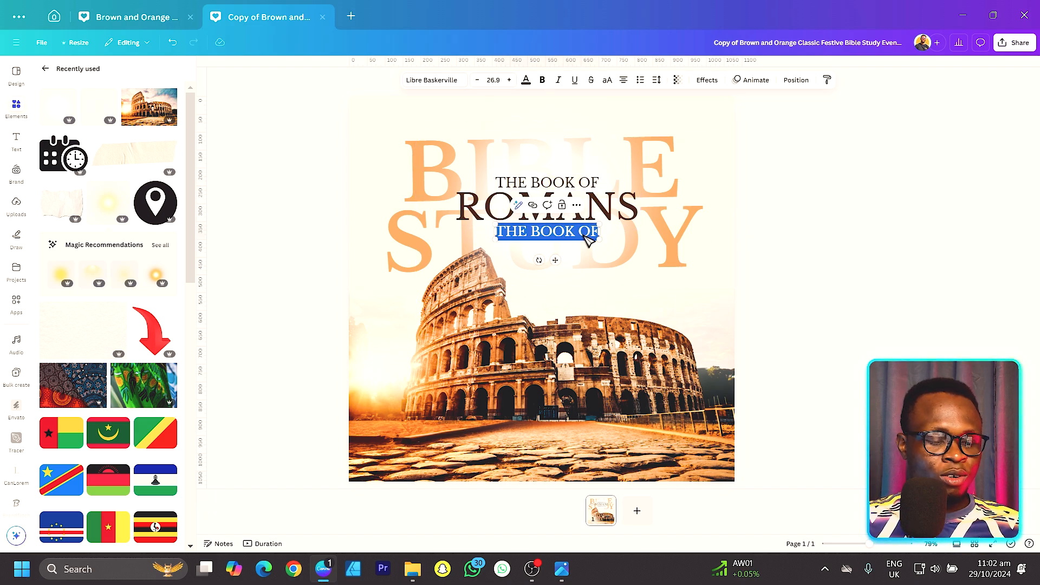
text(CHAPTER)
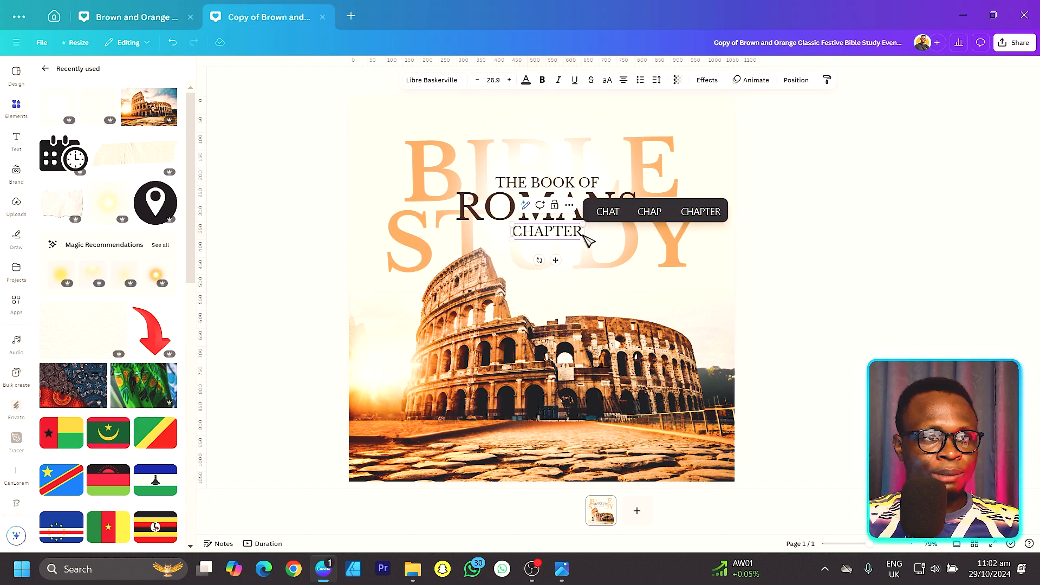
text( ONE)
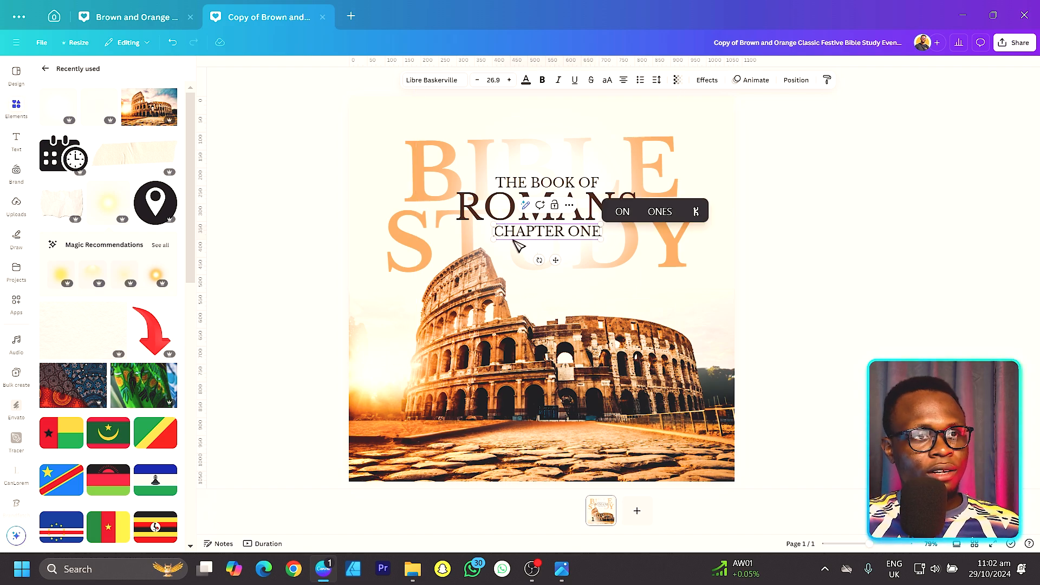
click(491, 199)
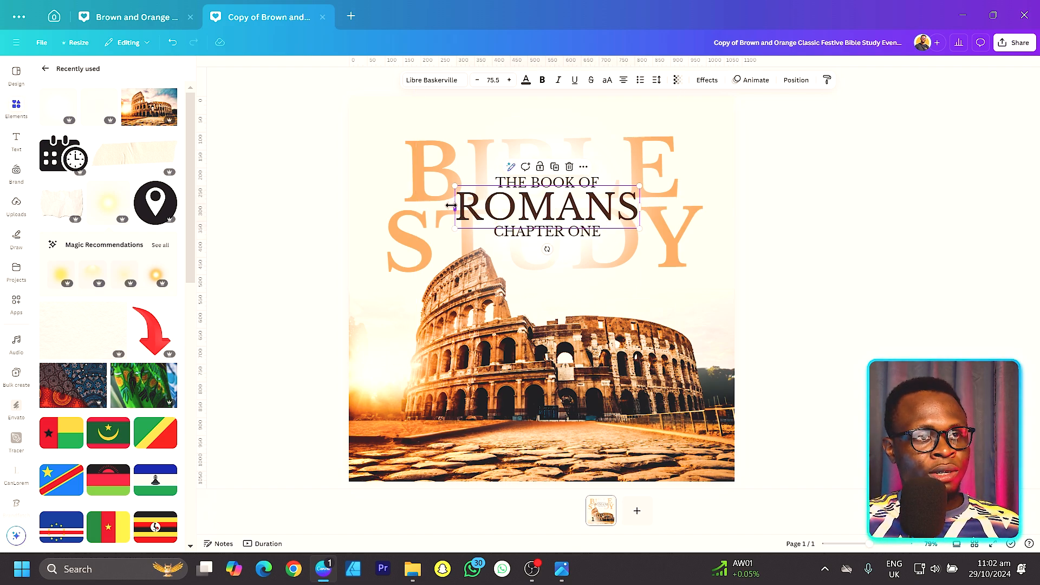
click(486, 182)
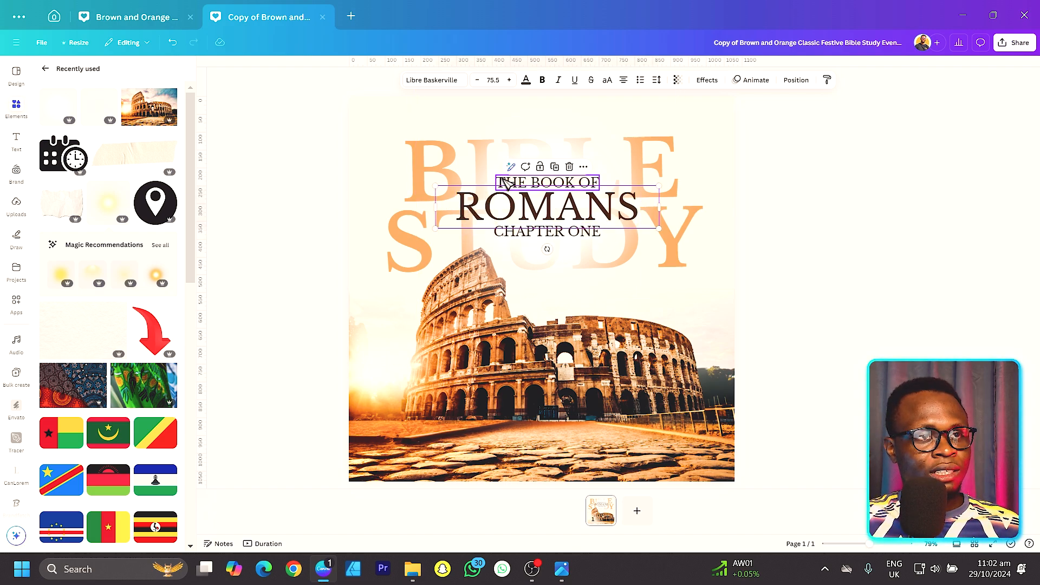
click(251, 209)
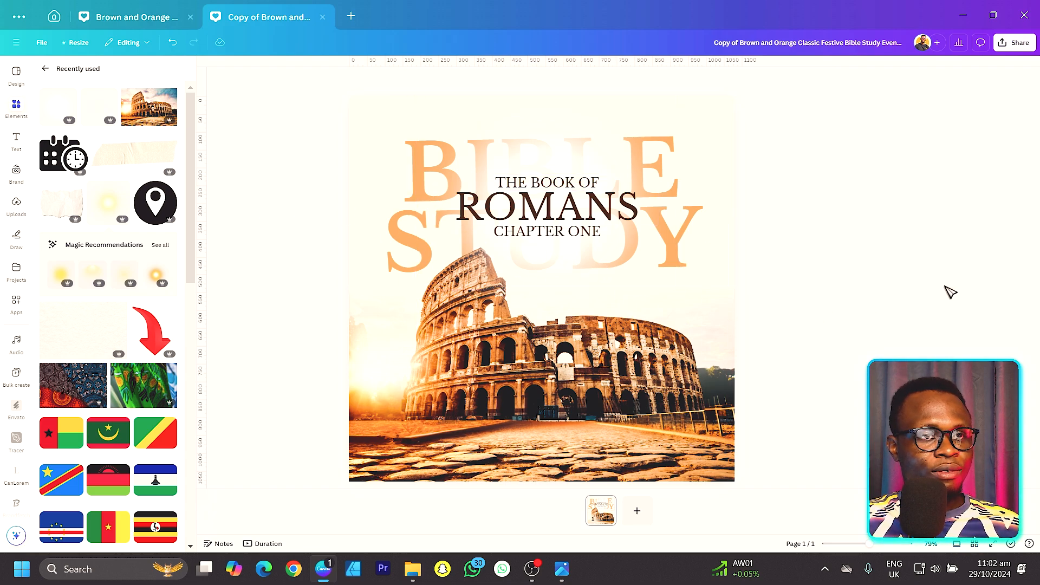
Step: Add a text box below CHAPTER ONE in the White Star font reading "Come and be blessed!"
key(t)
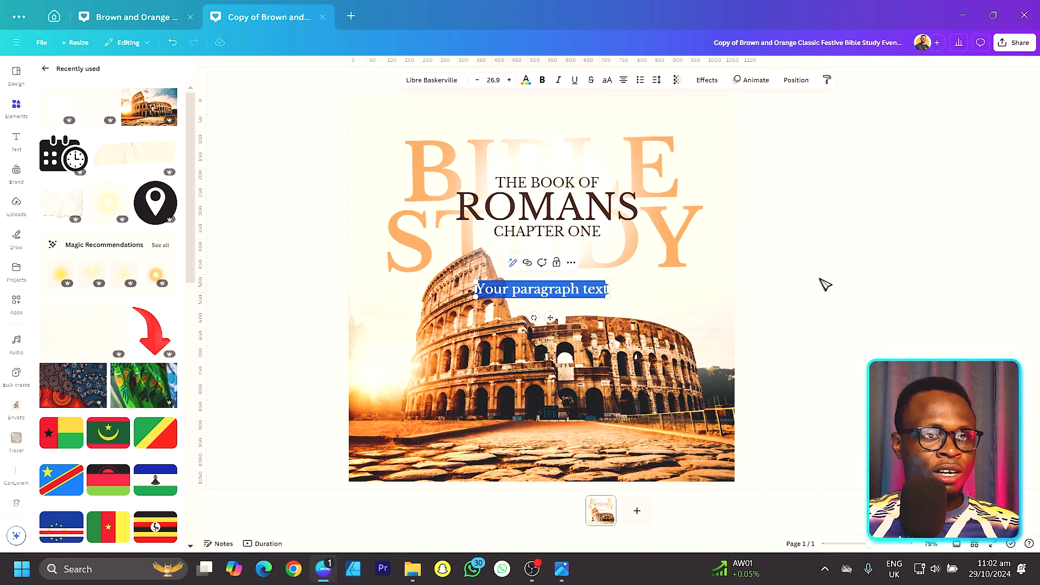
drag(550, 318, 609, 310)
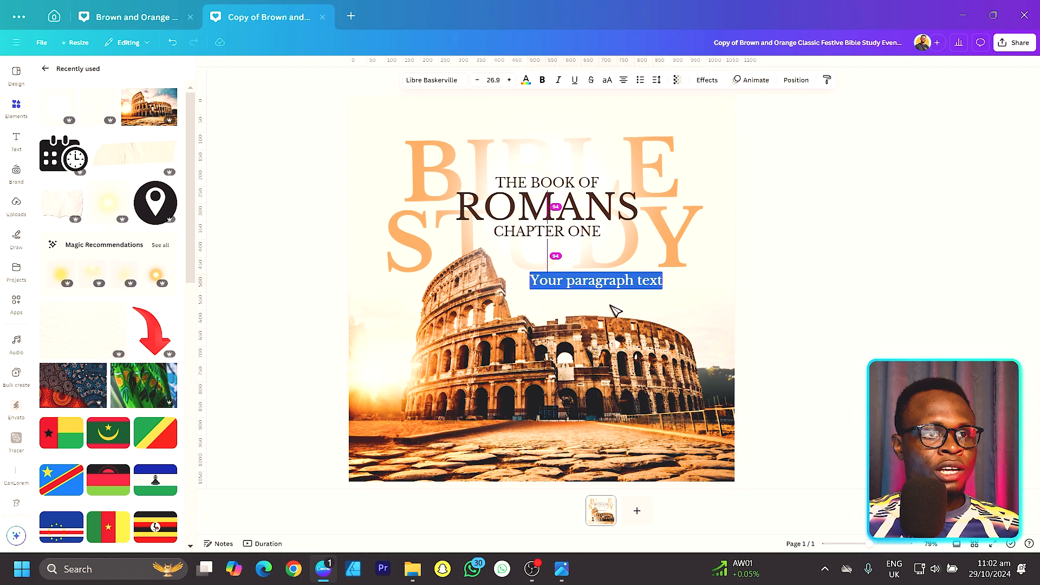
click(422, 82)
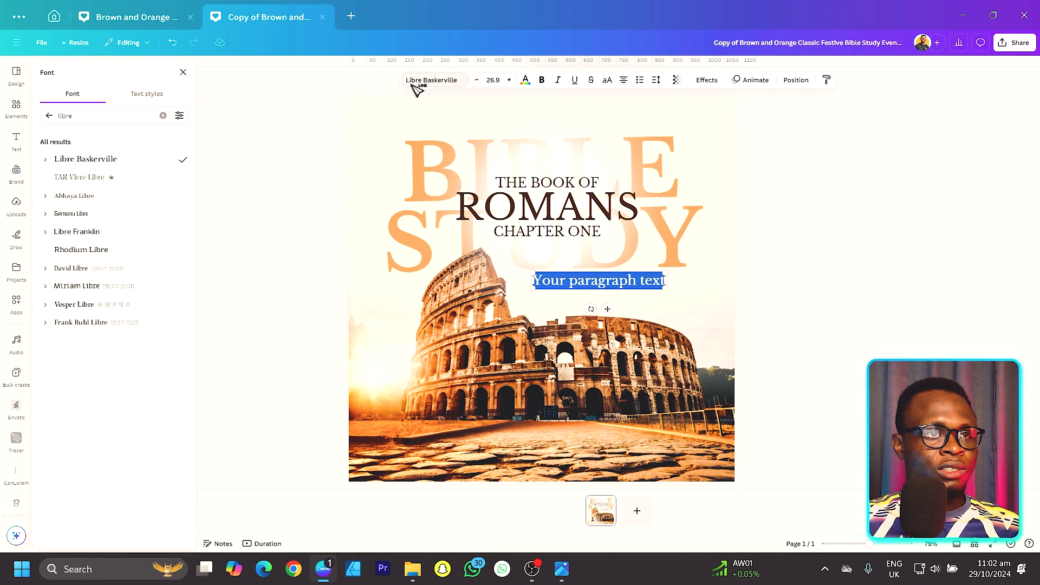
click(51, 116)
scroll(103, 324, down, 2)
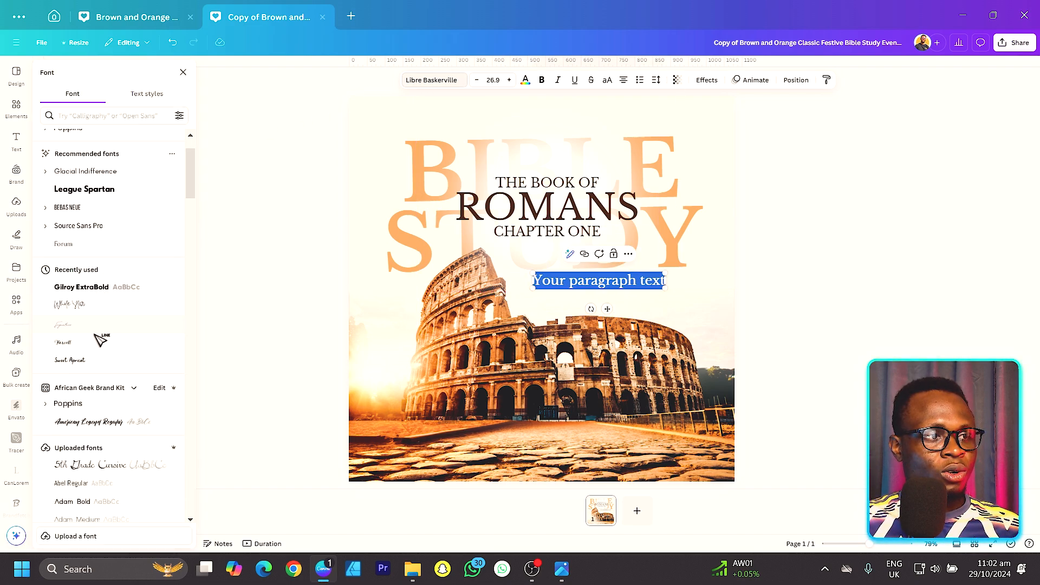
click(97, 304)
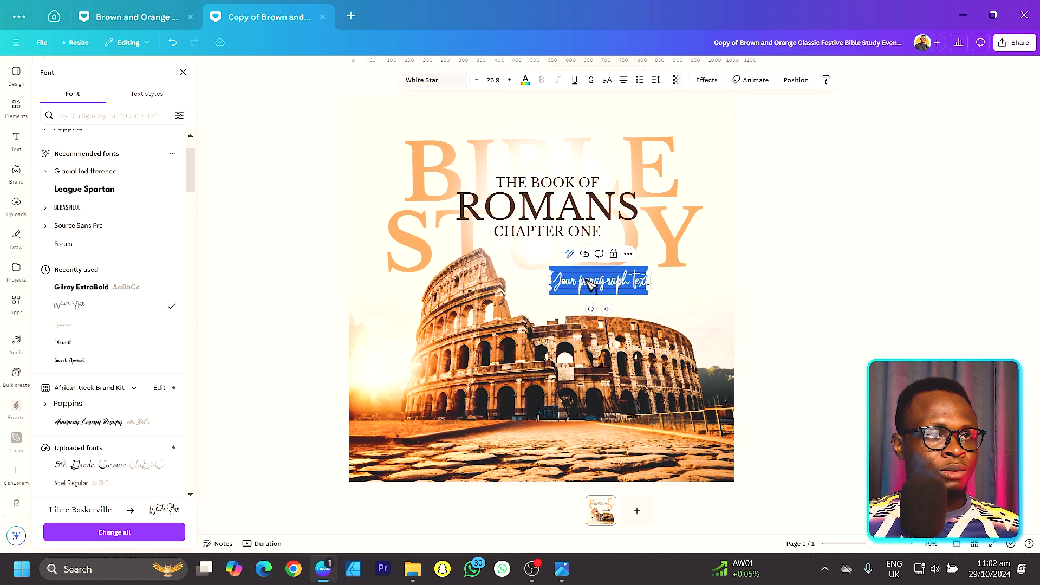
key(BackSpace)
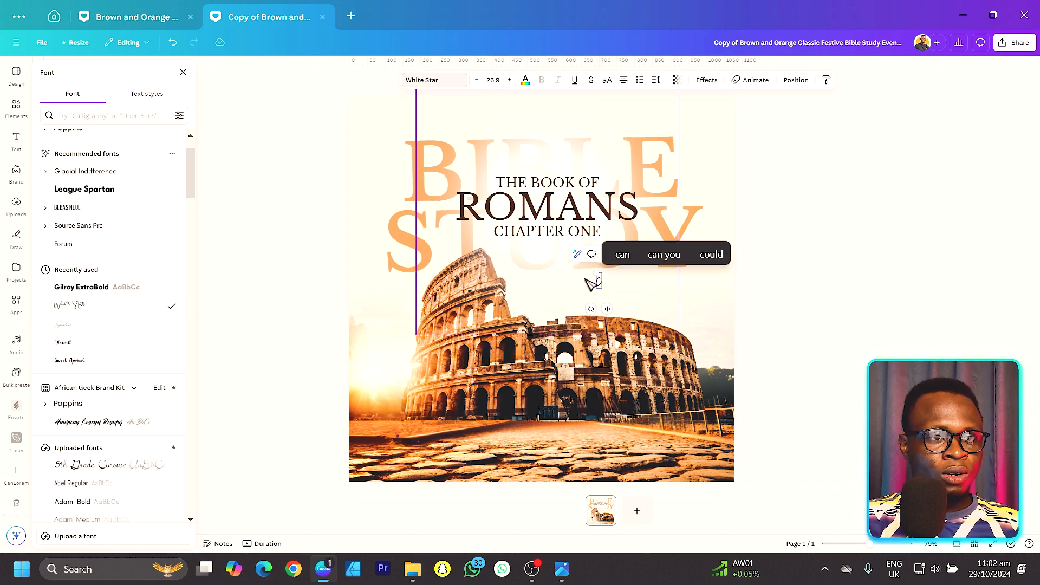
text(C)
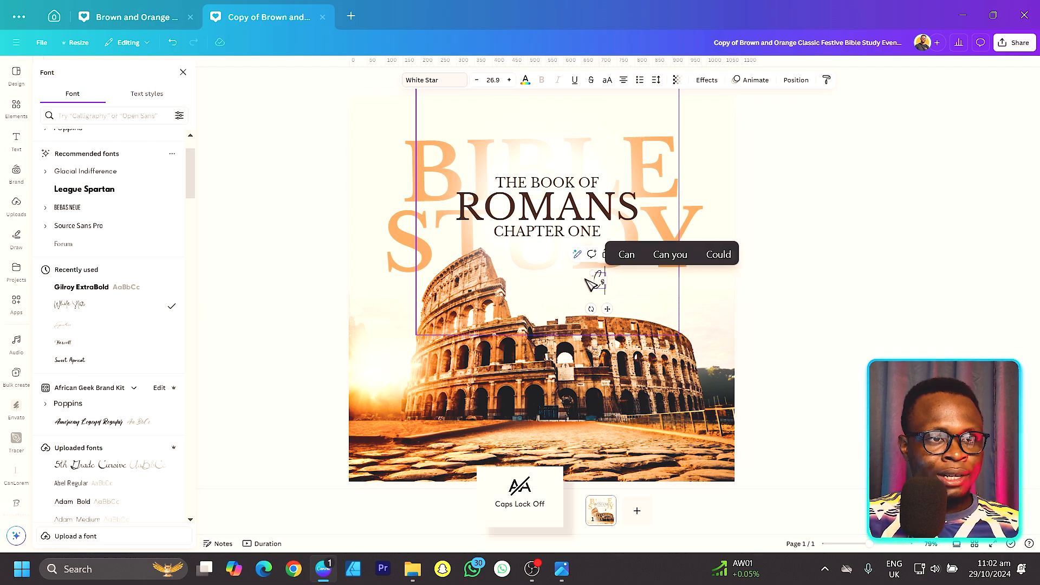
text(ome and be blessed!)
Step: Enlarge "Come and be blessed!" to size 49.7, place it beside the Colosseum's upper tier, and recolour it in the document's dark brown
drag(548, 271, 516, 294)
click(764, 325)
drag(642, 291, 637, 287)
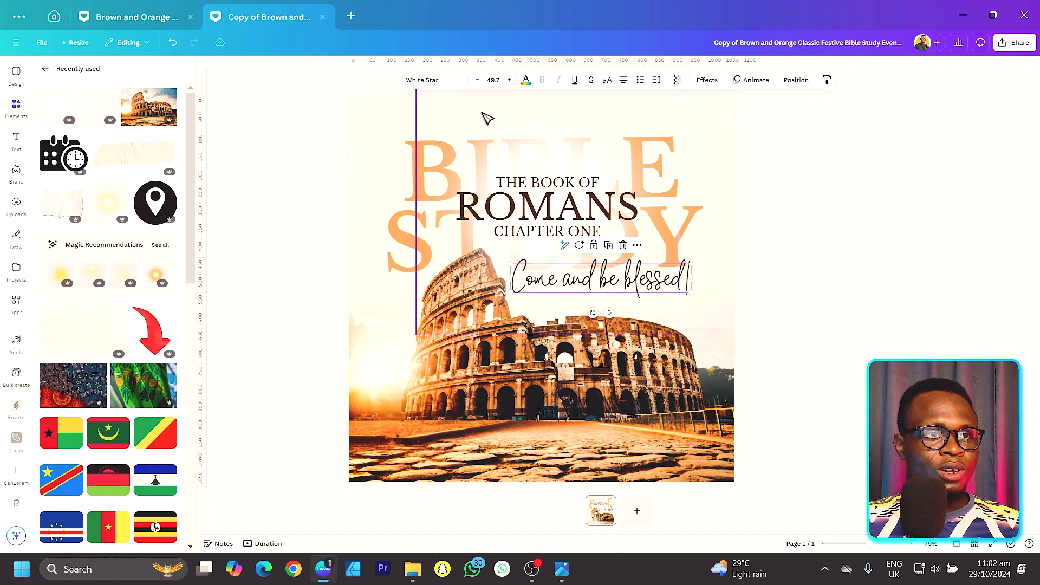
click(526, 81)
click(103, 143)
click(831, 268)
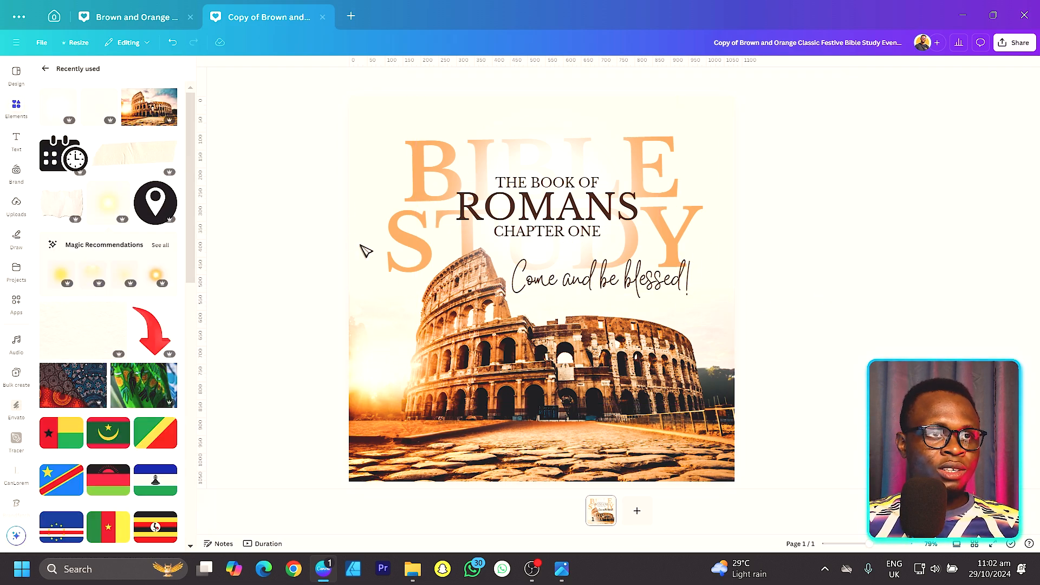
Step: Add a rectangle shaped into a thin, wide bar centred across the lower part of the flyer, at the Colosseum's base
key(r)
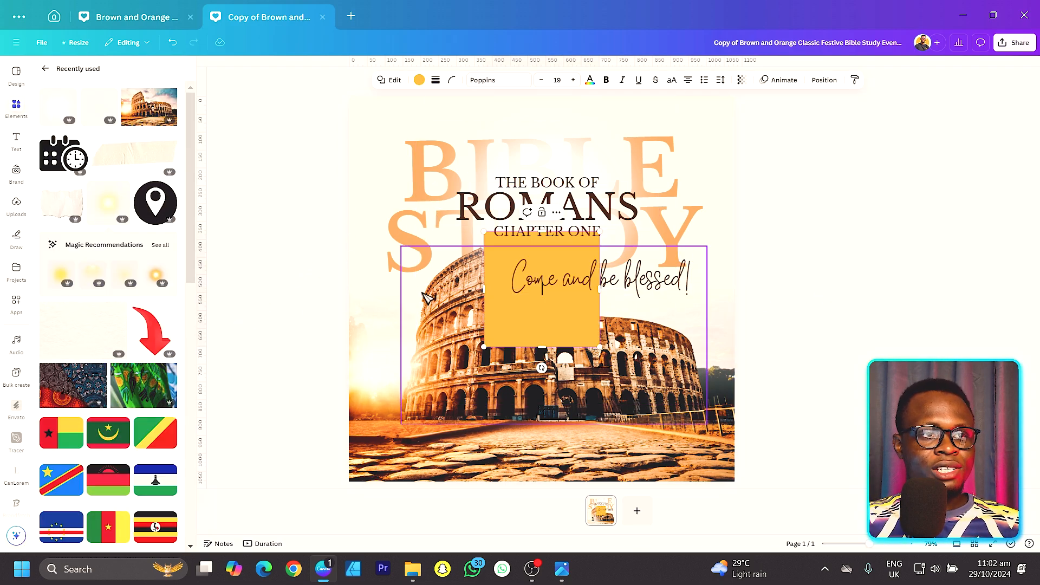
drag(543, 231, 543, 325)
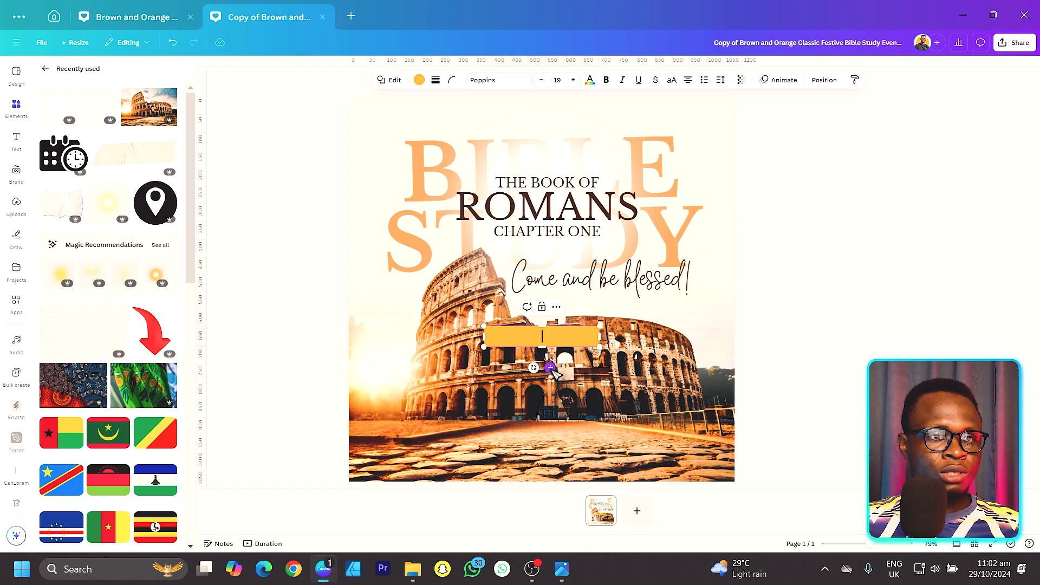
drag(549, 368, 550, 458)
drag(598, 426, 621, 435)
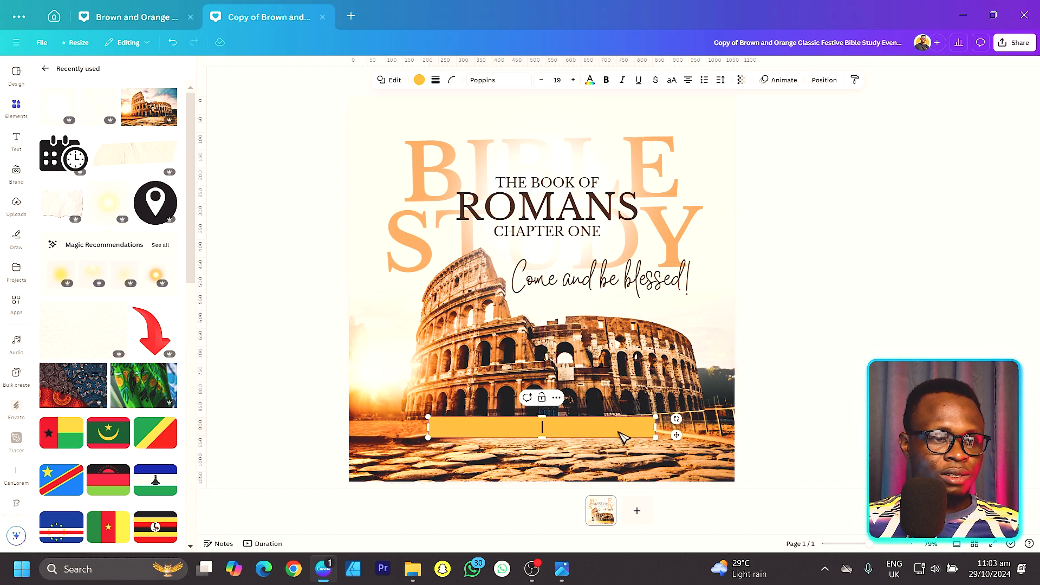
Step: Duplicate the bar directly below itself with a small gap and recolour both bars pale cream
key(Escape)
drag(621, 429, 617, 459)
shift+click(620, 434)
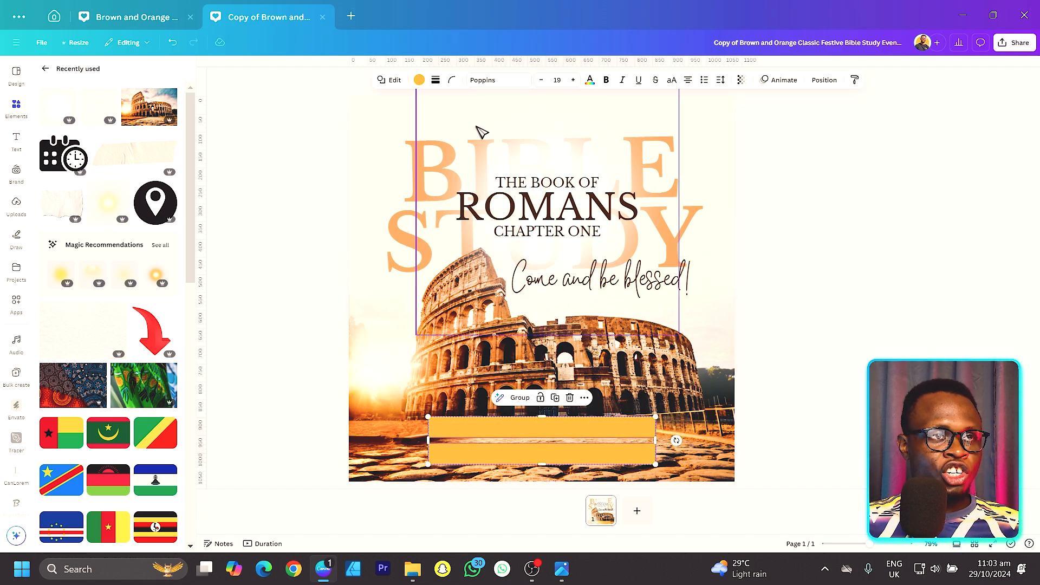
click(419, 80)
click(50, 163)
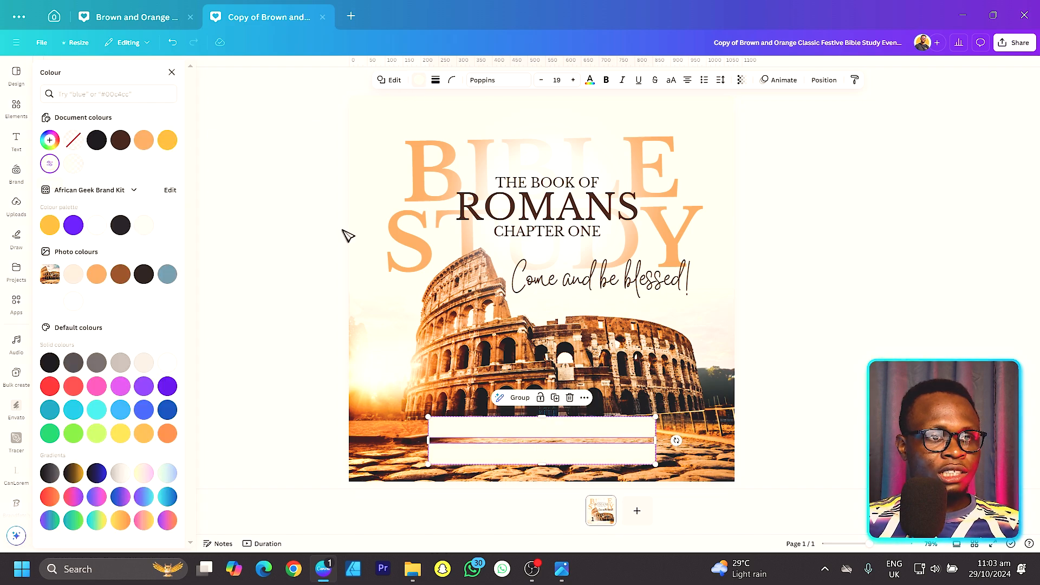
click(277, 370)
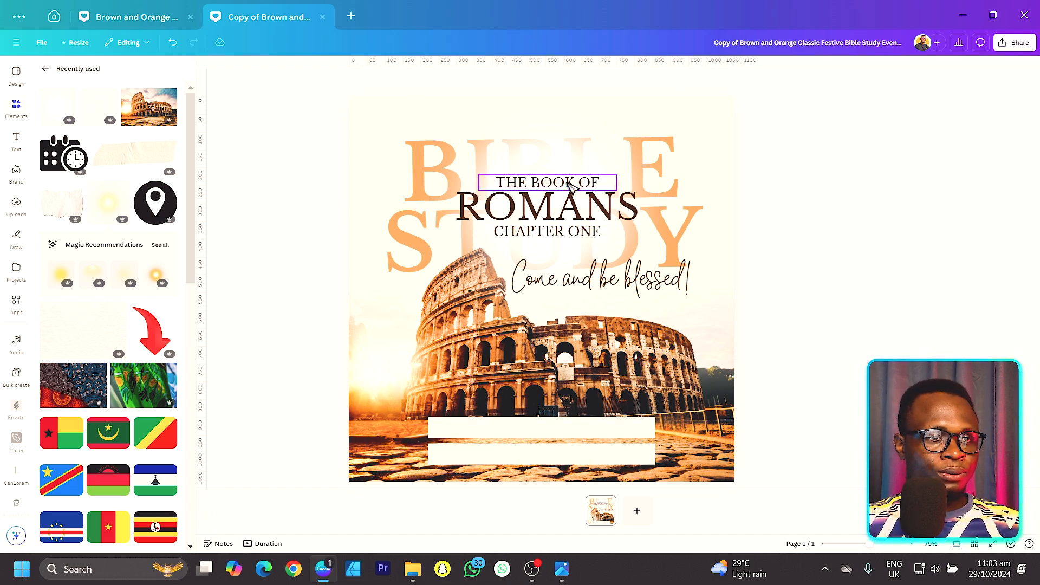
Step: Add a Libre Baskerville text box on the upper bar reading 25TH OCTOBER 2024 in uppercase, at size 19
key(t)
drag(566, 315, 558, 436)
click(434, 82)
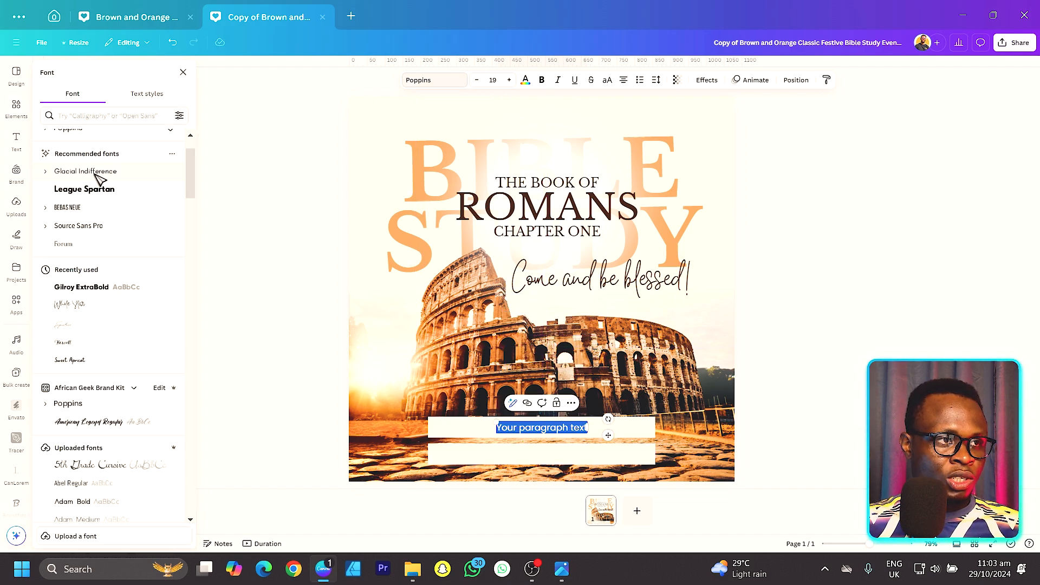
click(77, 185)
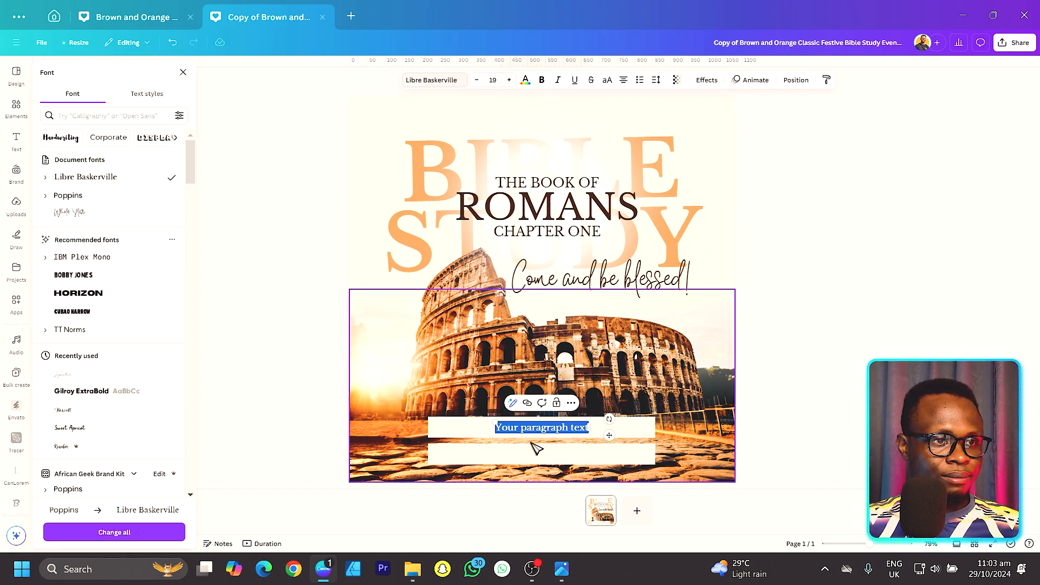
key(BackSpace)
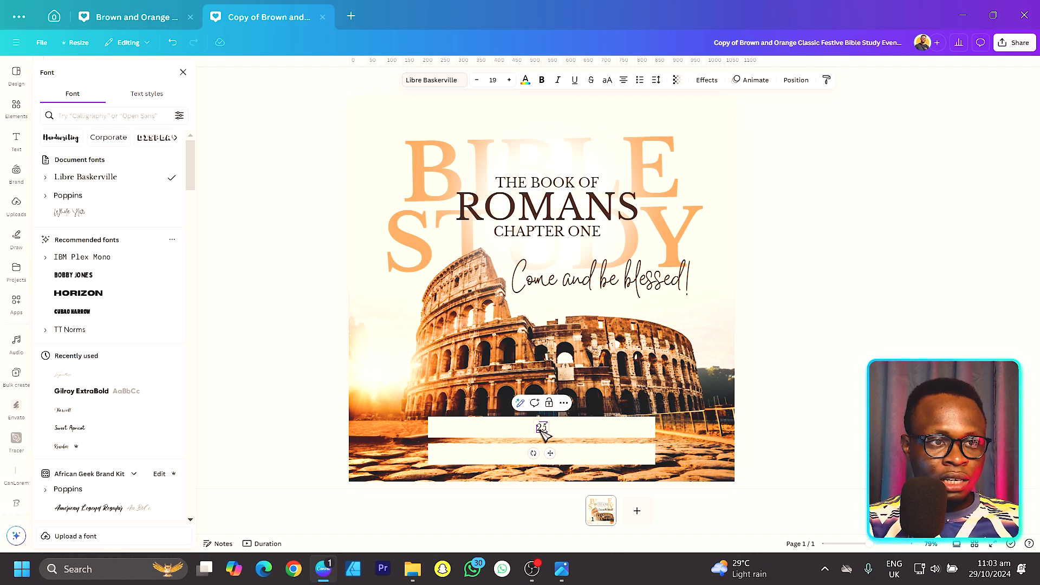
text(25th octobe)
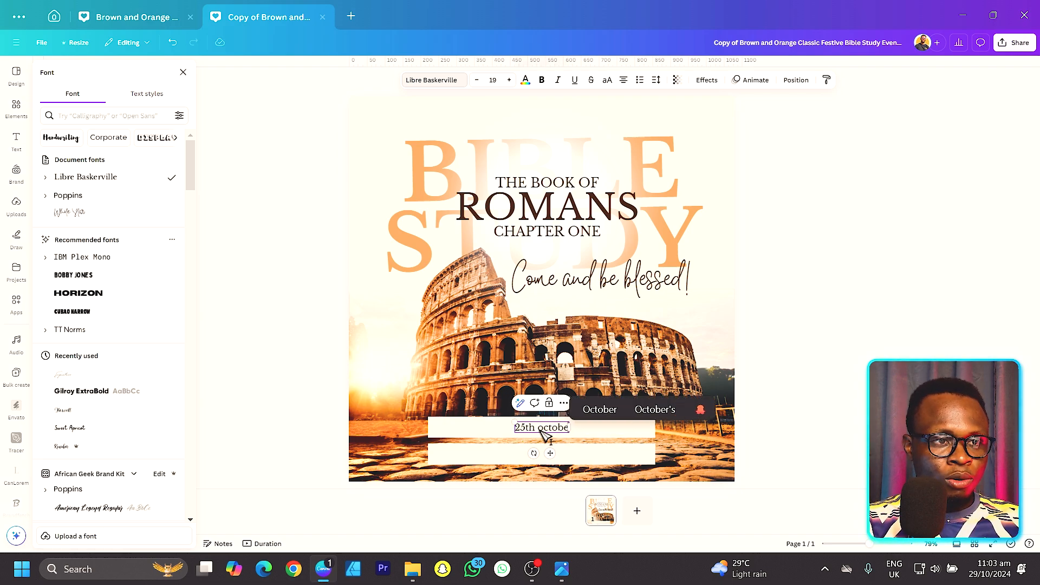
text(r 2024)
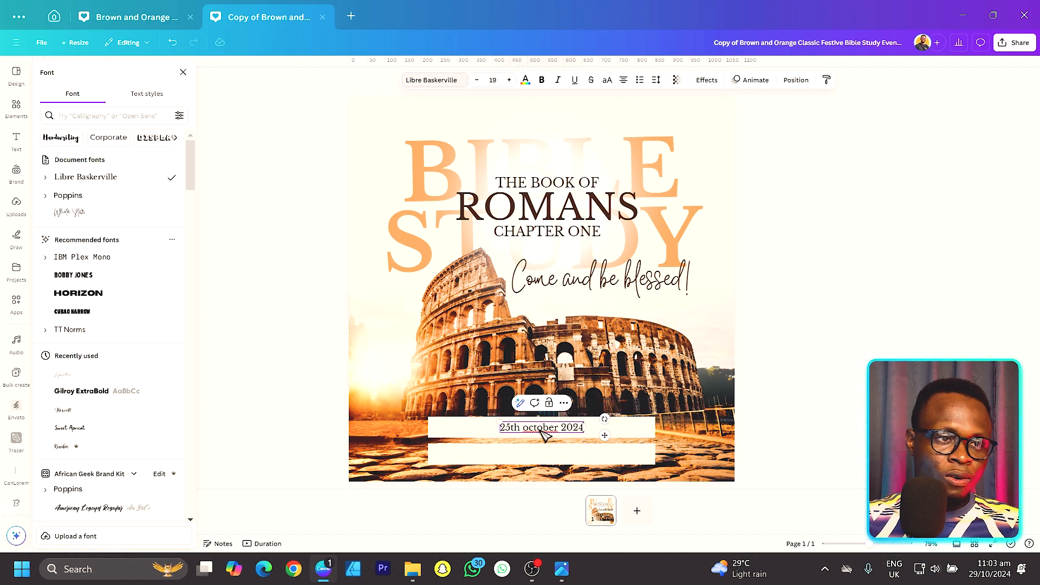
key(ctrl+a)
click(607, 80)
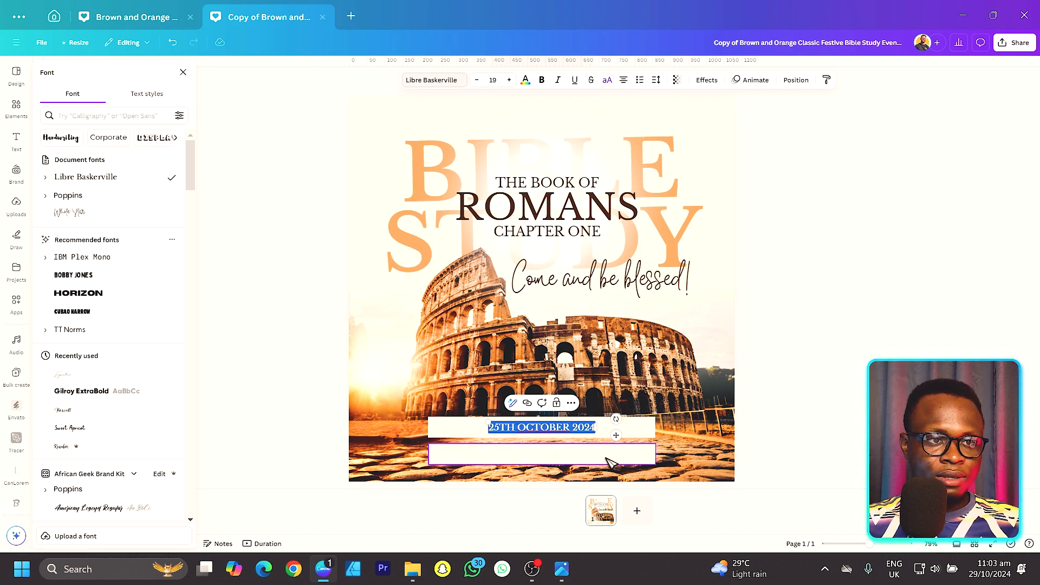
Step: Duplicate the date beside itself on the upper bar, change the copy to 6:00 PM, and set it close after the date
drag(616, 435, 648, 430)
click(847, 420)
double_click(644, 431)
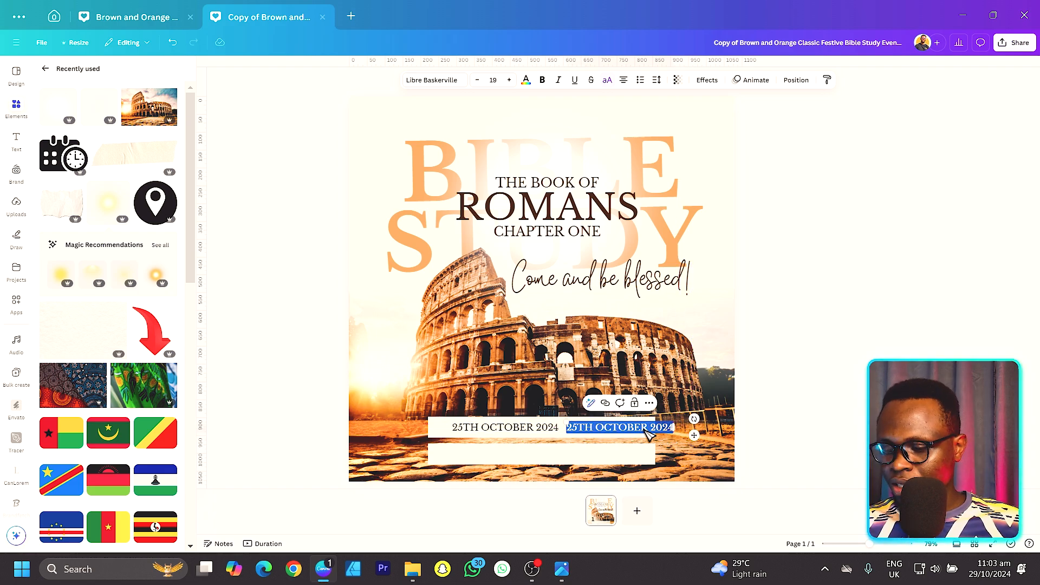
text(6:00 PM)
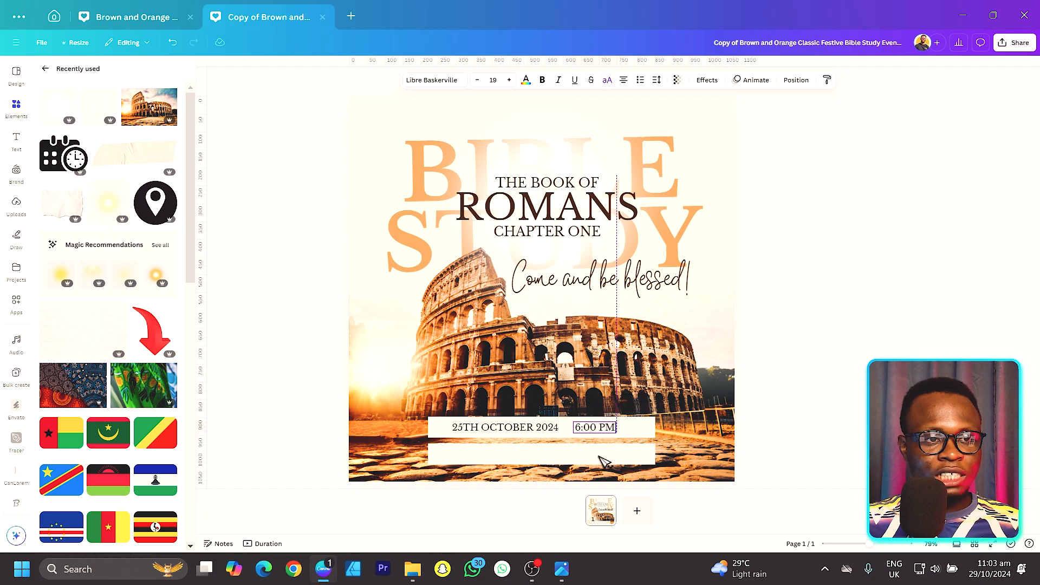
click(580, 453)
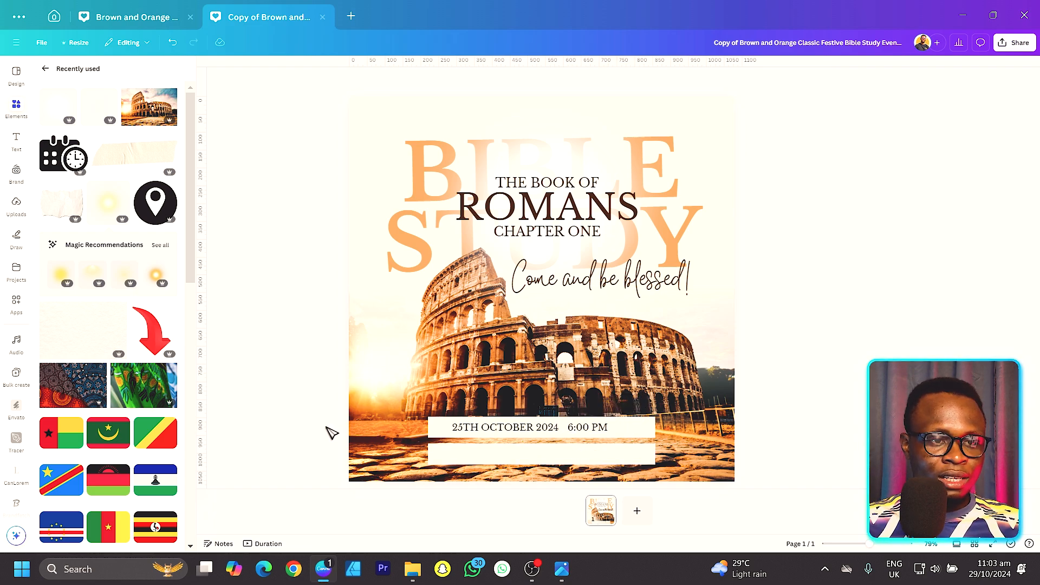
Step: Add a short vertical line as a divider between the date and the time, and centre the whole row on the upper bar
click(357, 414)
ctrl+scroll(358, 413, up, 3)
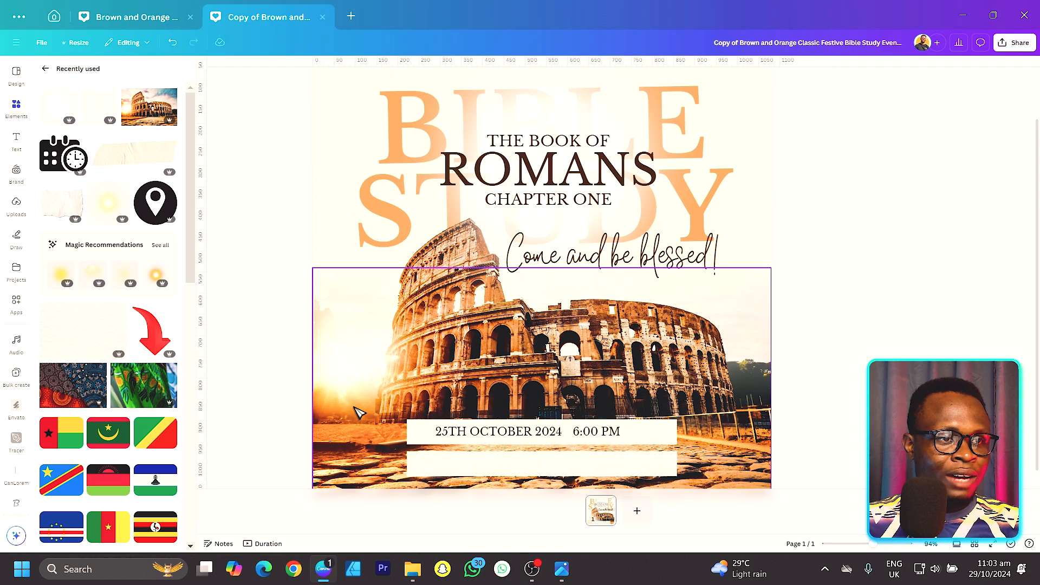
ctrl+scroll(357, 414, up, 5)
click(606, 373)
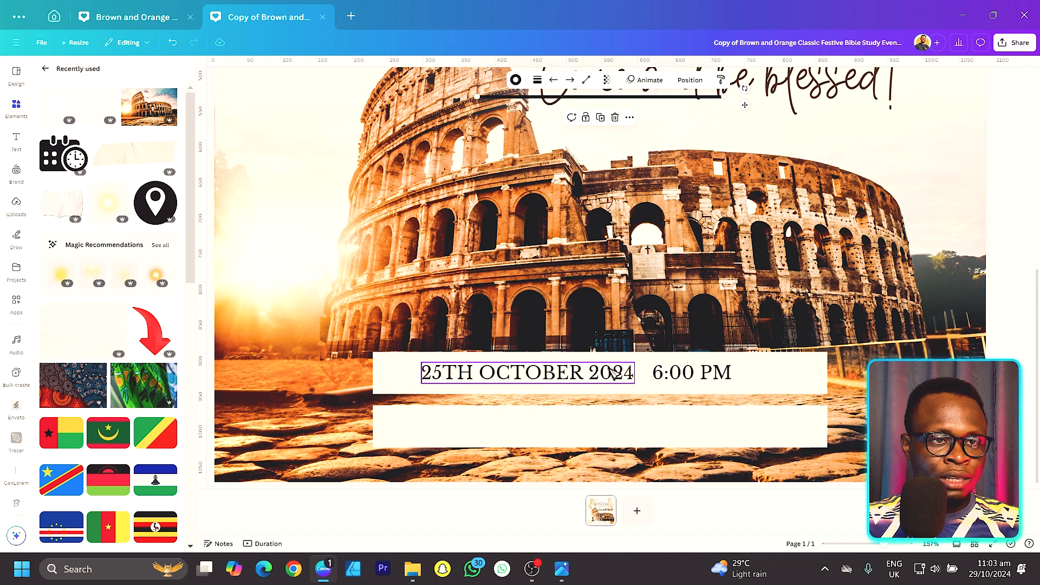
drag(745, 105, 765, 336)
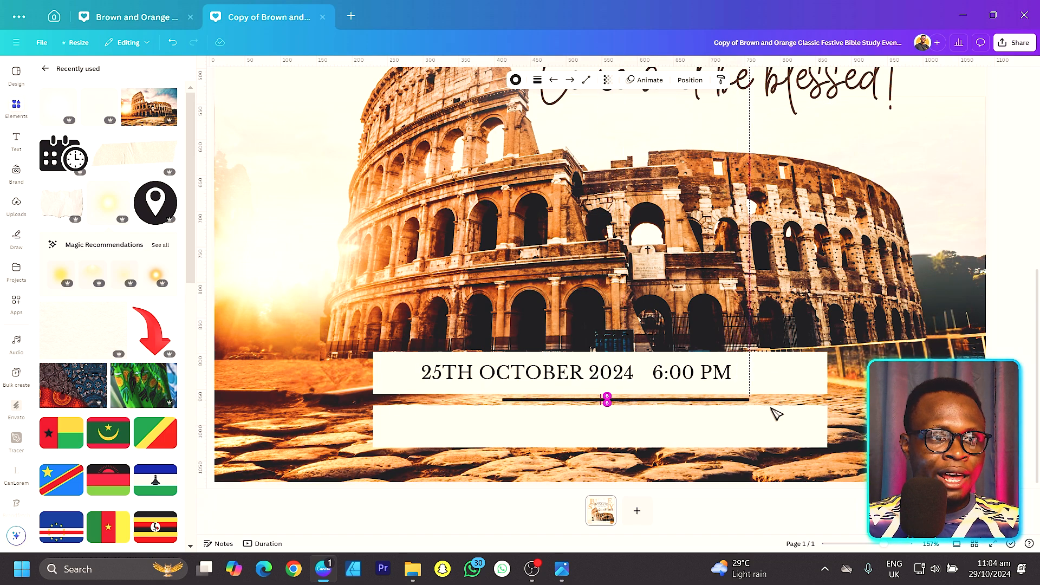
drag(776, 414, 777, 413)
drag(617, 421, 653, 429)
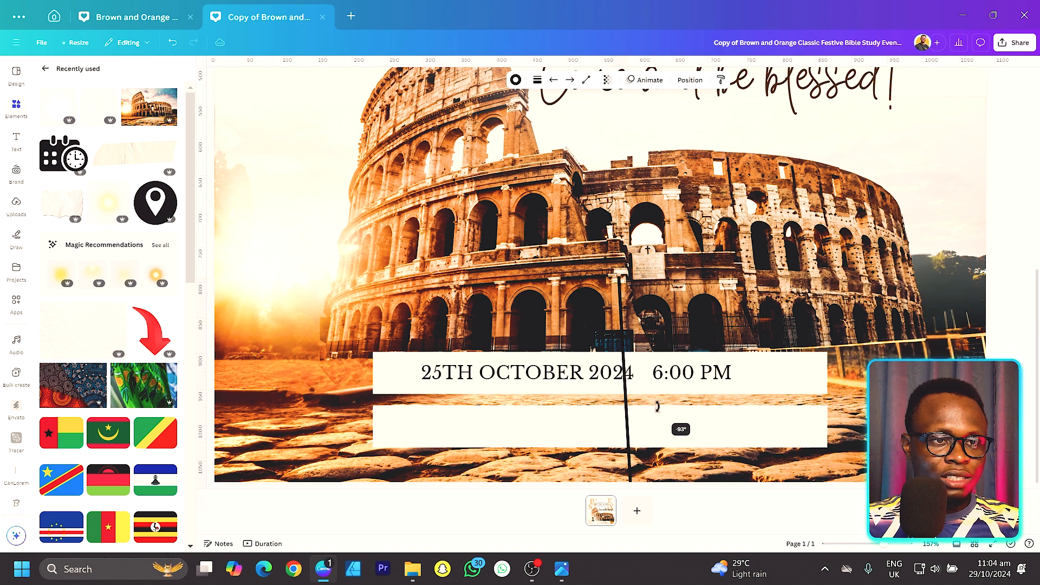
drag(626, 428, 626, 429)
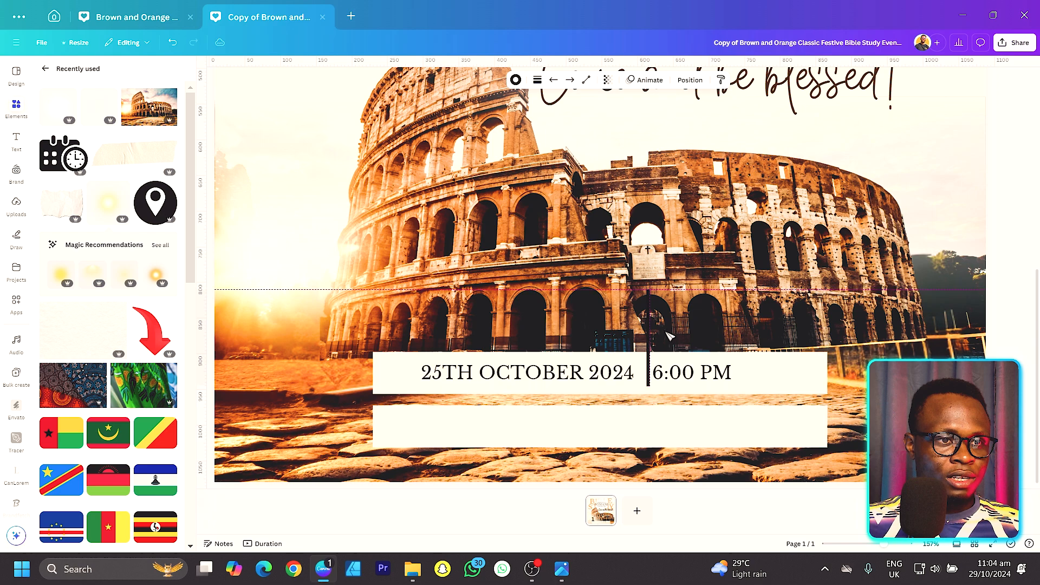
drag(643, 315, 650, 376)
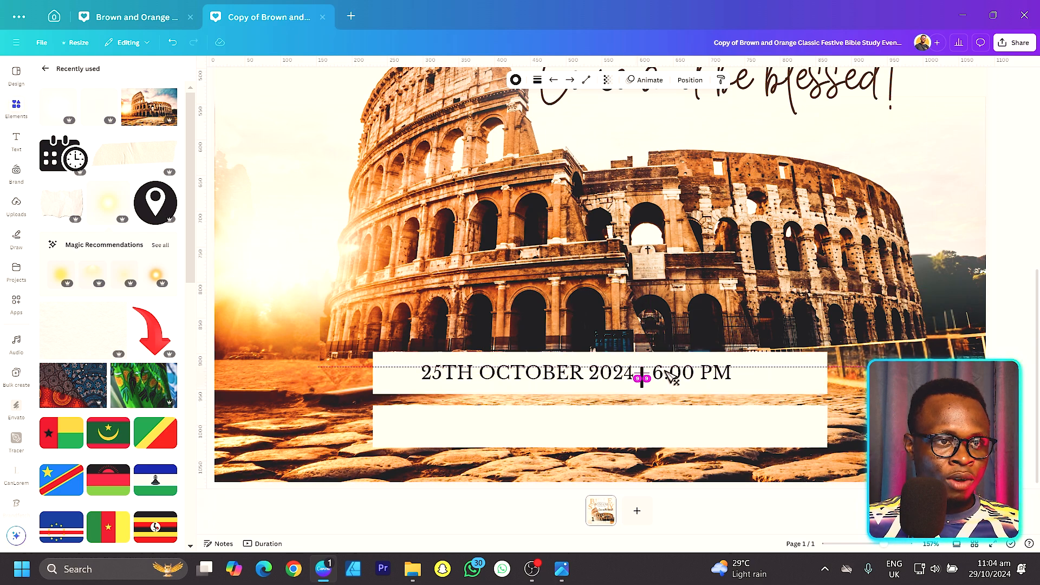
drag(574, 374, 596, 381)
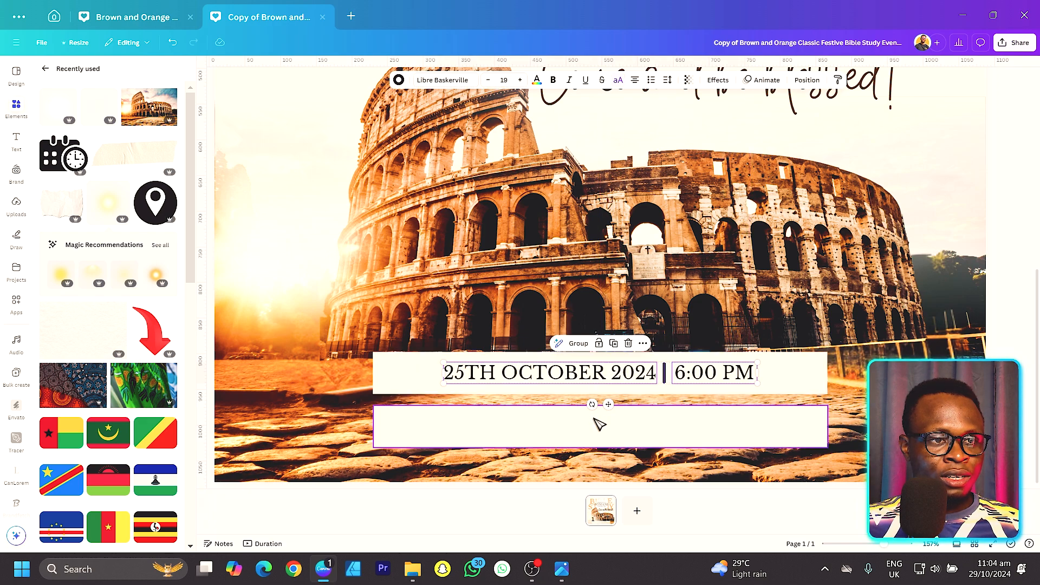
Step: Duplicate the date text onto the lower bar and replace the copy's text with the venue's street address
drag(517, 380, 563, 431)
double_click(563, 429)
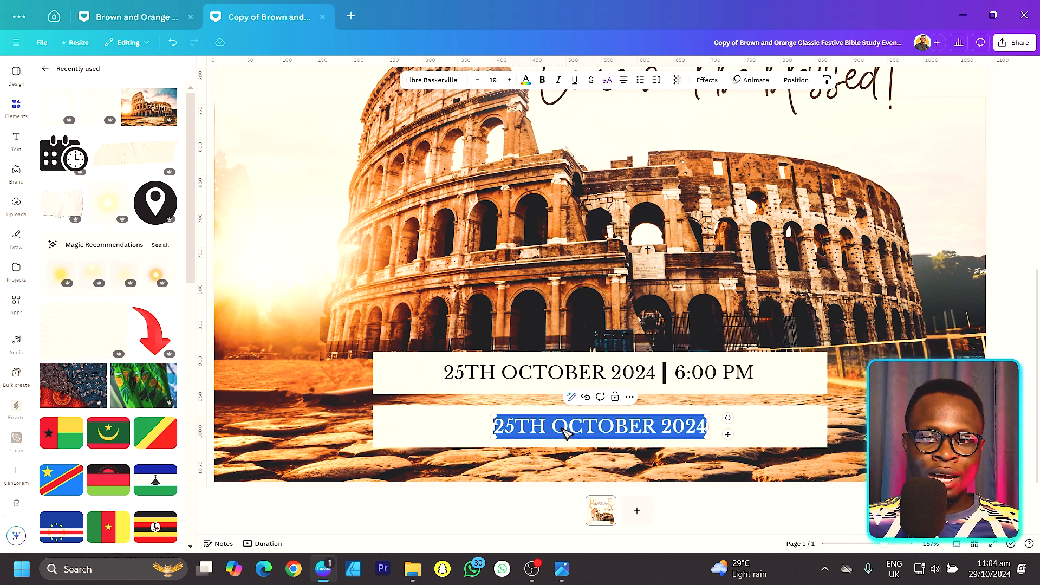
text(123 Anywher)
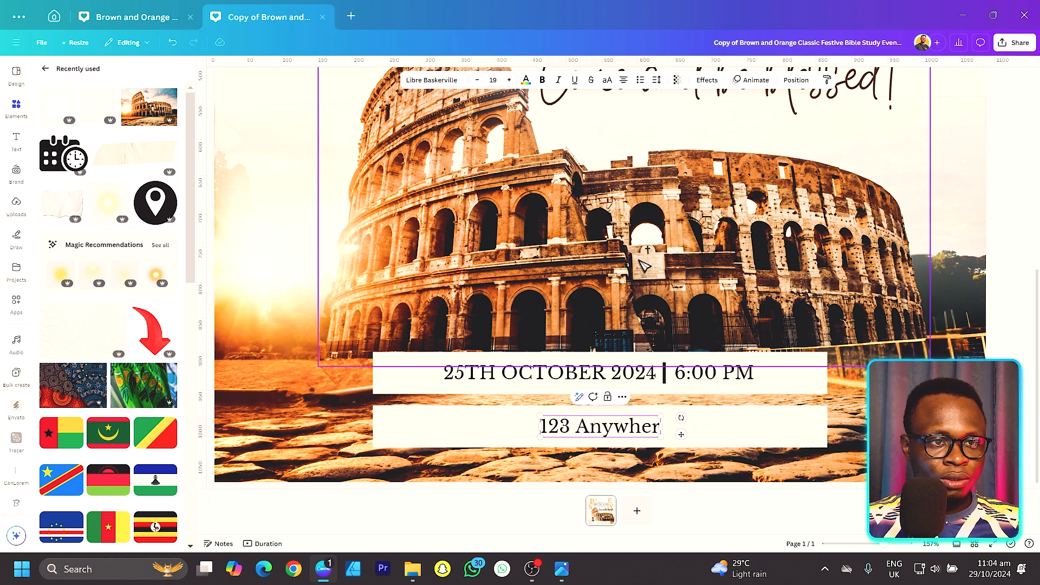
text(te Street)
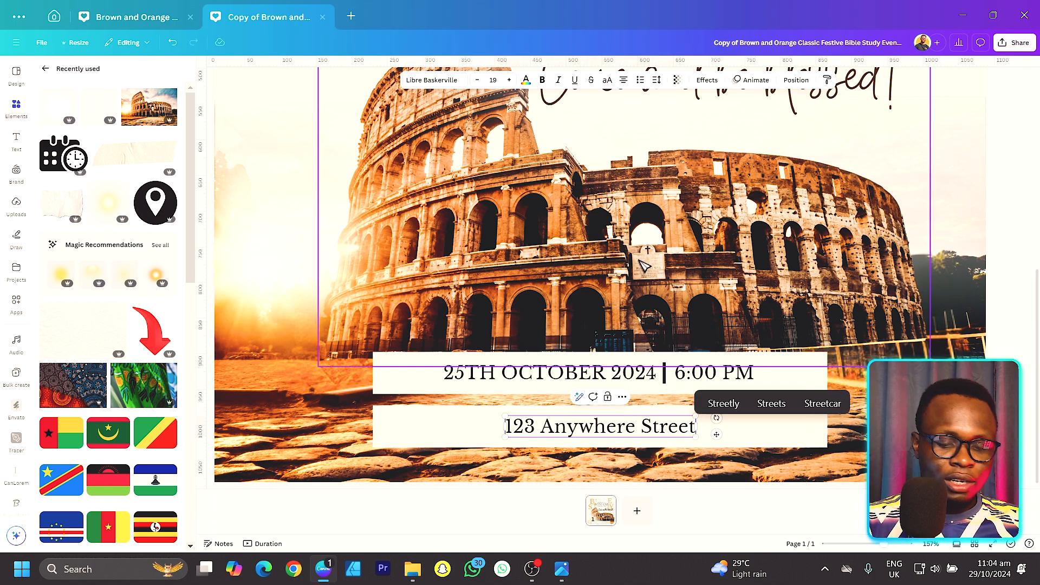
text(, Any)
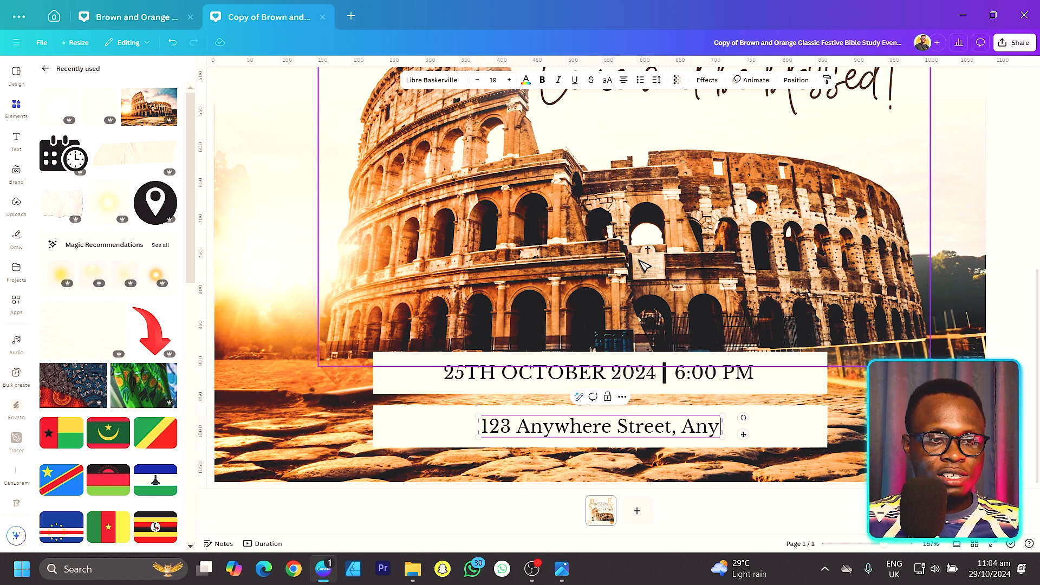
text( City 12345)
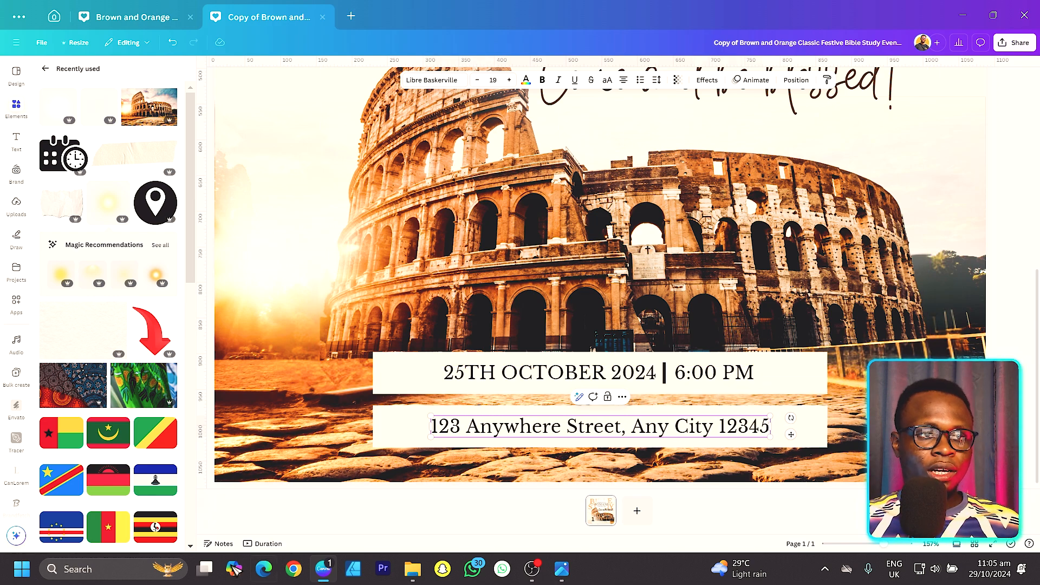
Step: Narrow both cream bars evenly from their sides so they fit closely around the address and the date and time
click(394, 429)
drag(374, 431, 412, 431)
click(377, 386)
drag(373, 375, 419, 376)
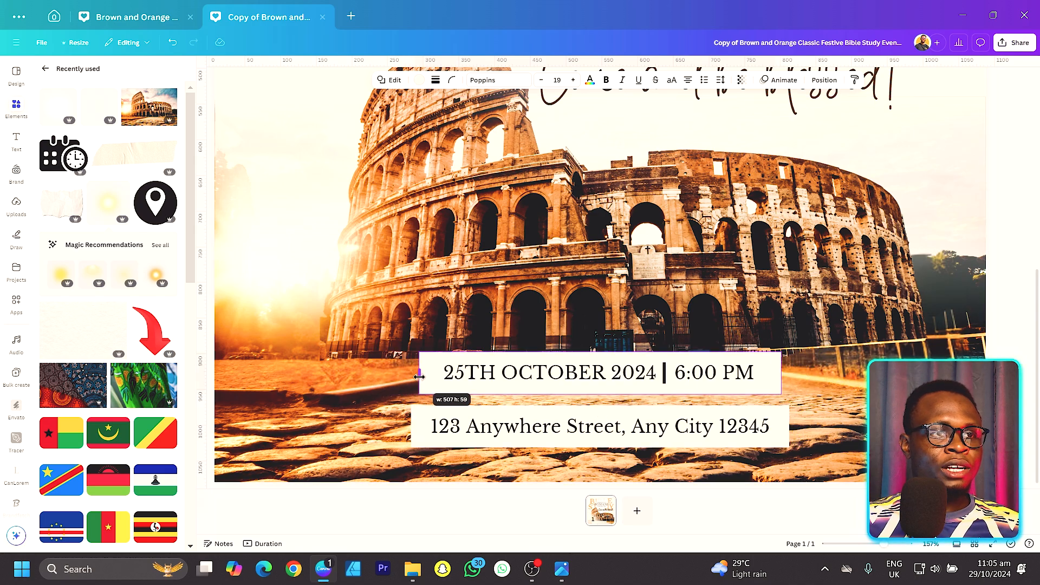
scroll(427, 377, down, 4)
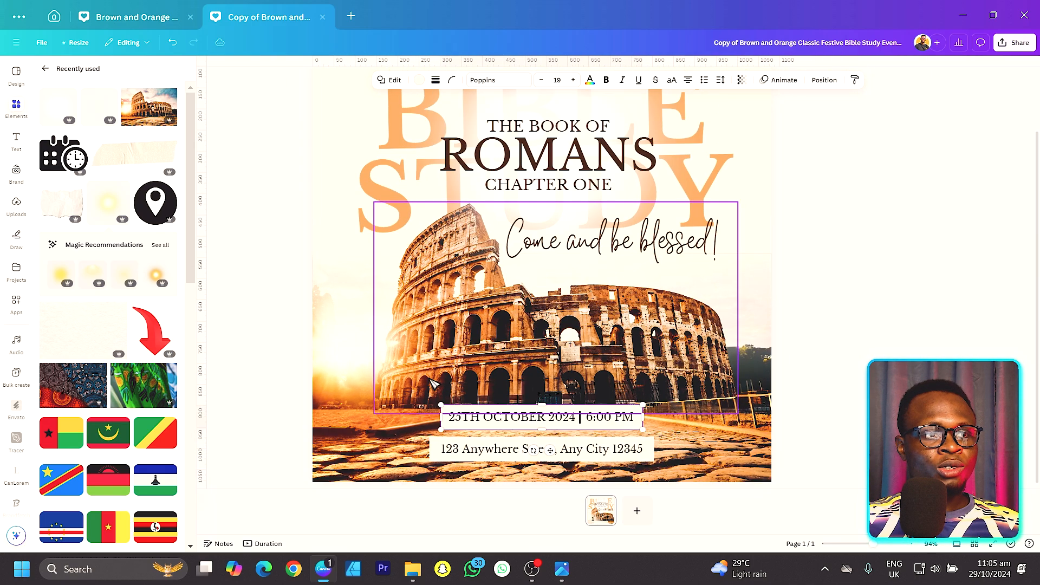
click(267, 376)
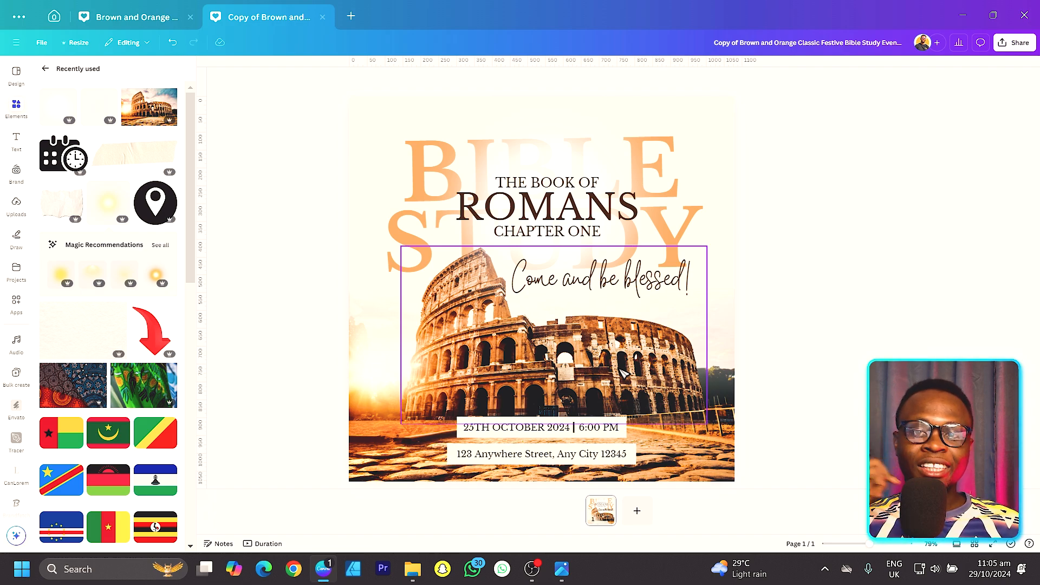